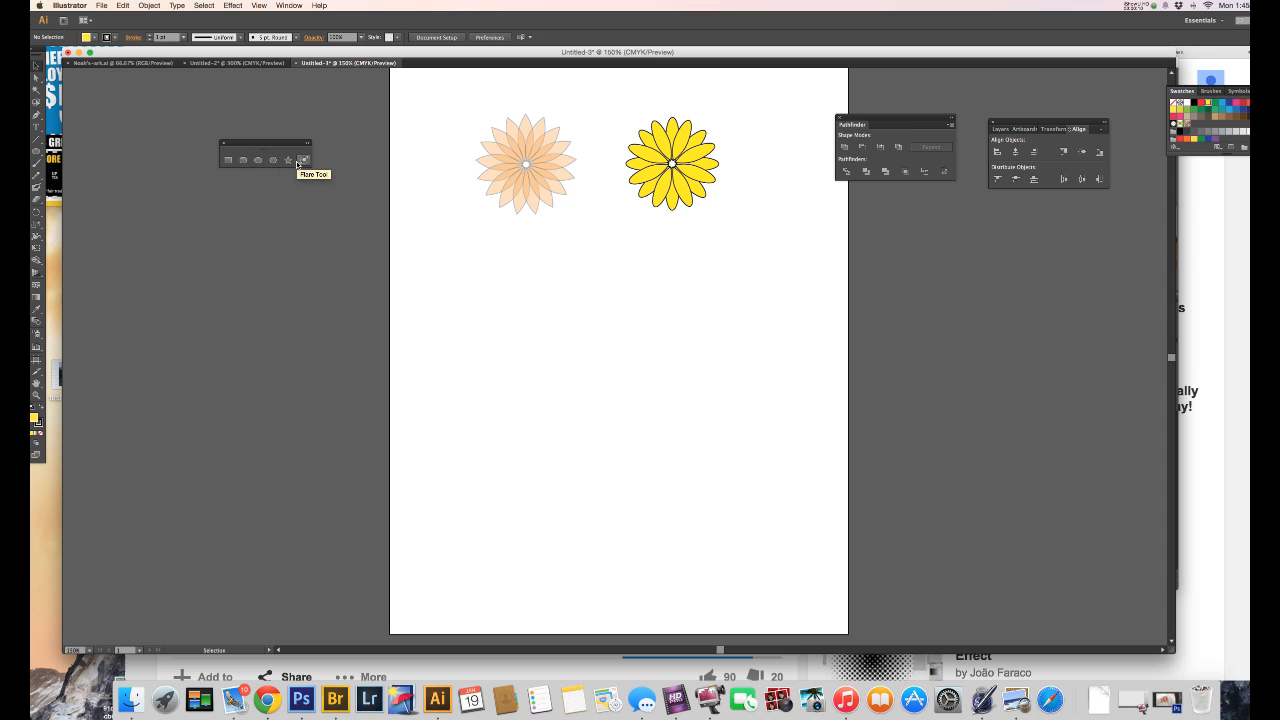
Step: Draw a narrow vertical ellipse about 24 by 80 pt below the orange flower and convert its end anchors to sharp points
left_click(260, 166)
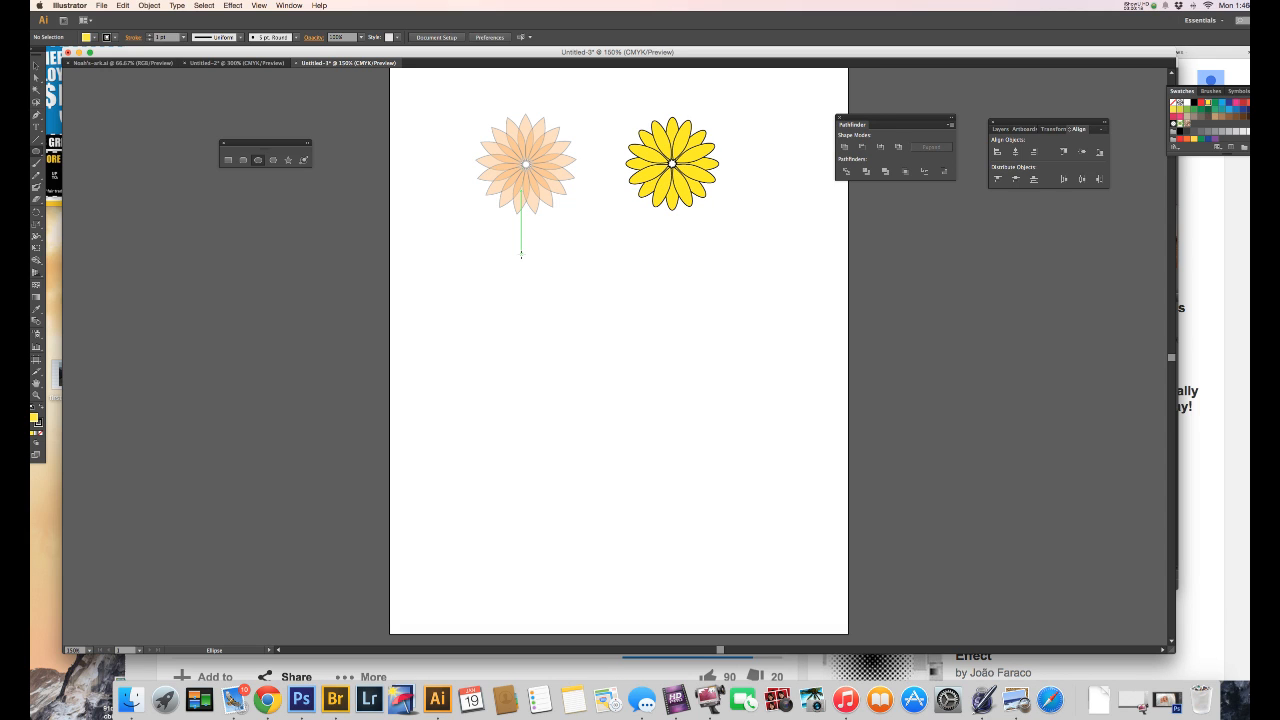
left_click_drag(521, 254, 539, 314)
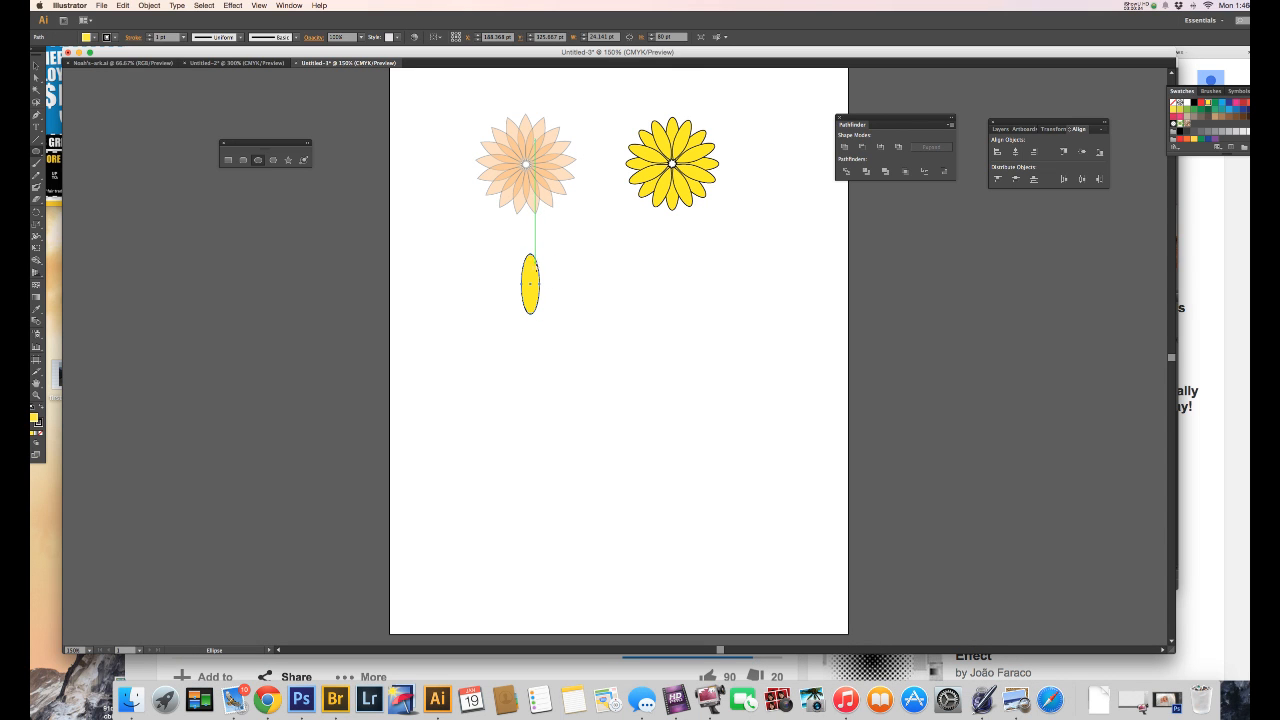
key("p")
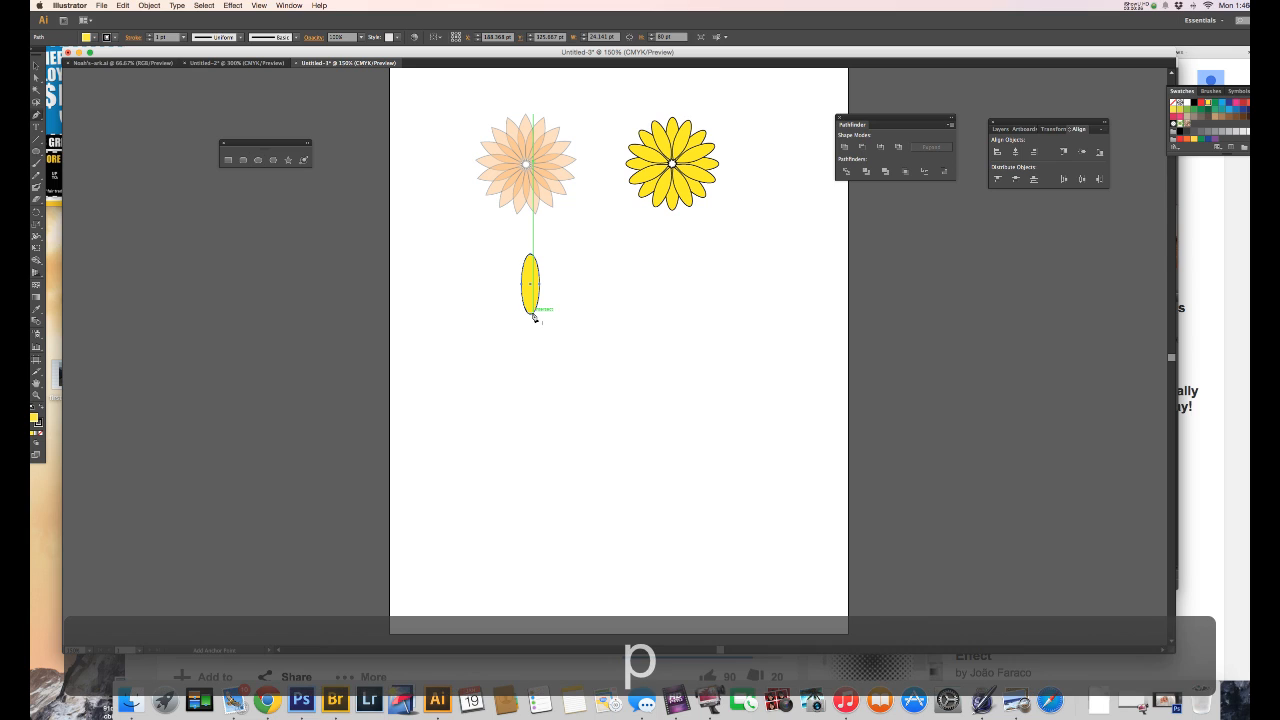
key("alt")
key("alt")
left_click(531, 315, "alt")
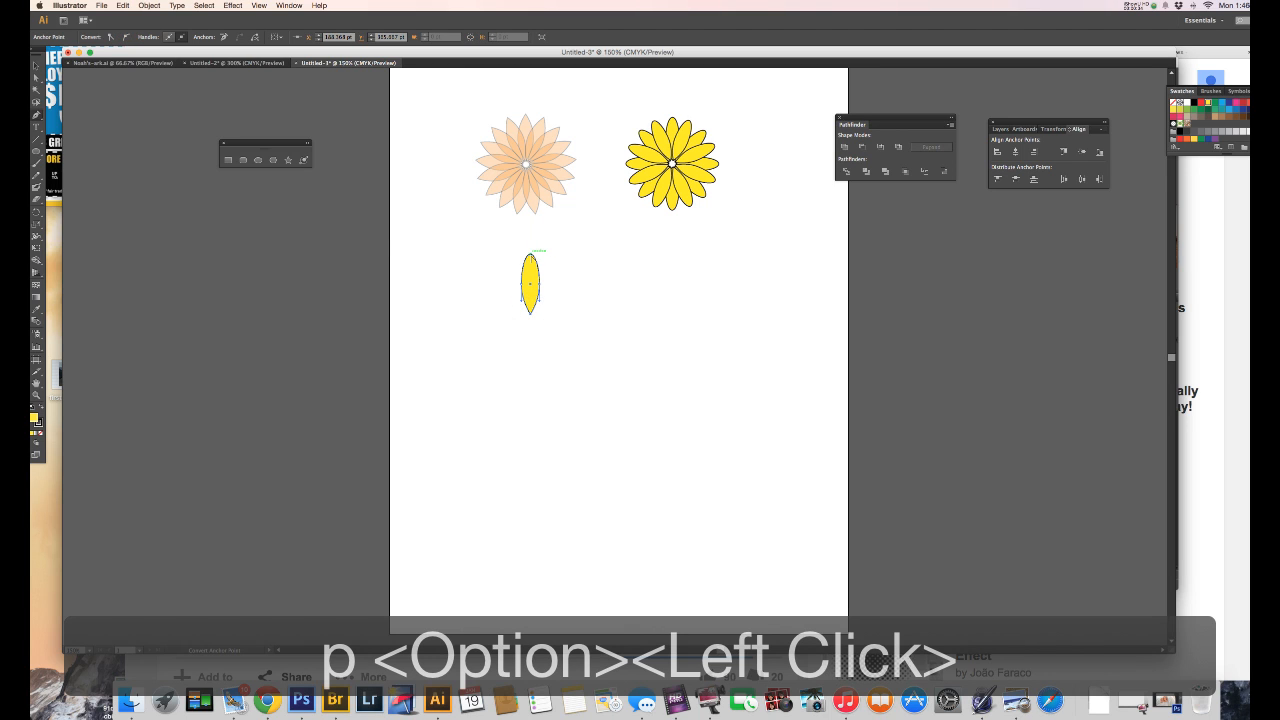
left_click(531, 254, "alt")
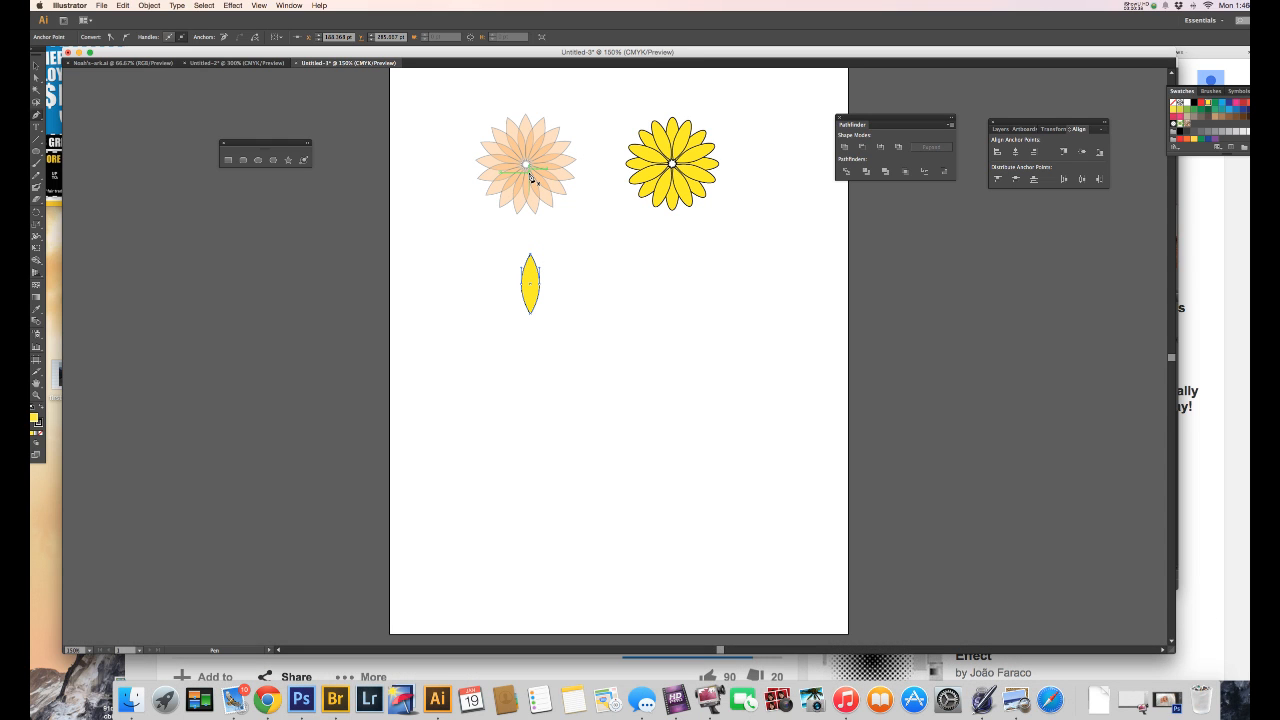
Step: Set the pointed petal's opacity to 30% and its fill to pink
key("v")
left_click(531, 258)
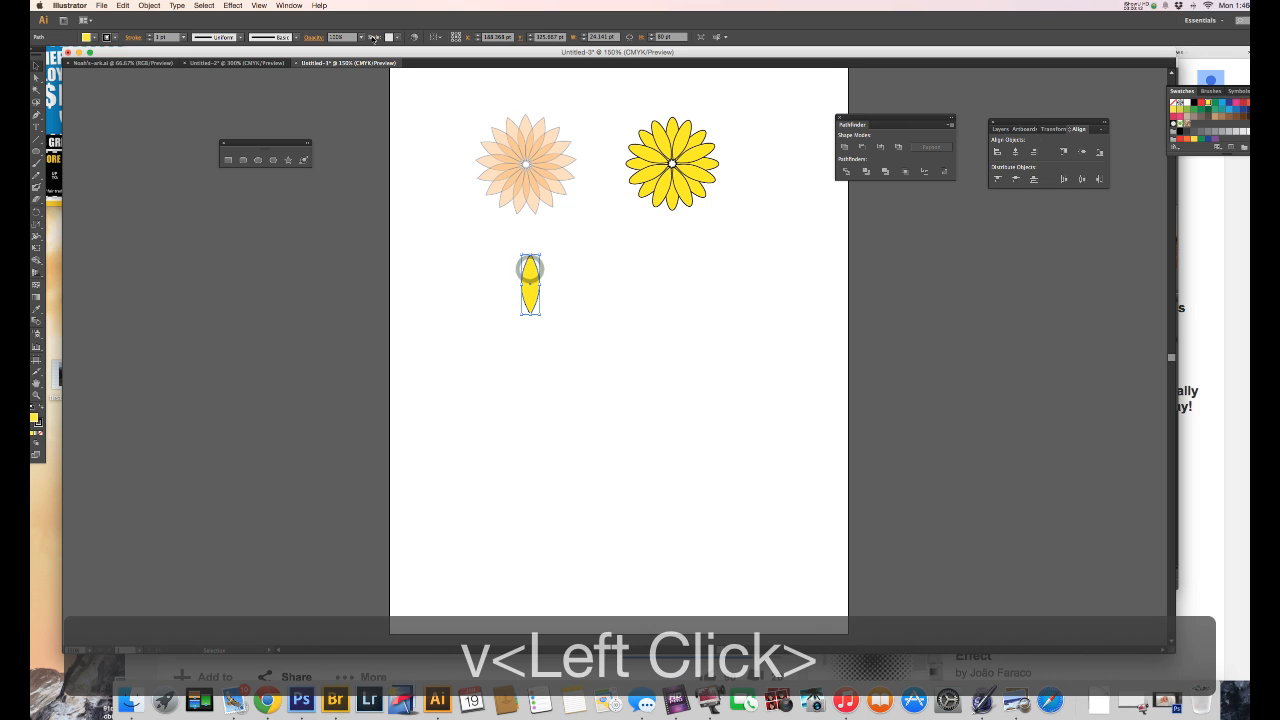
left_click(361, 37)
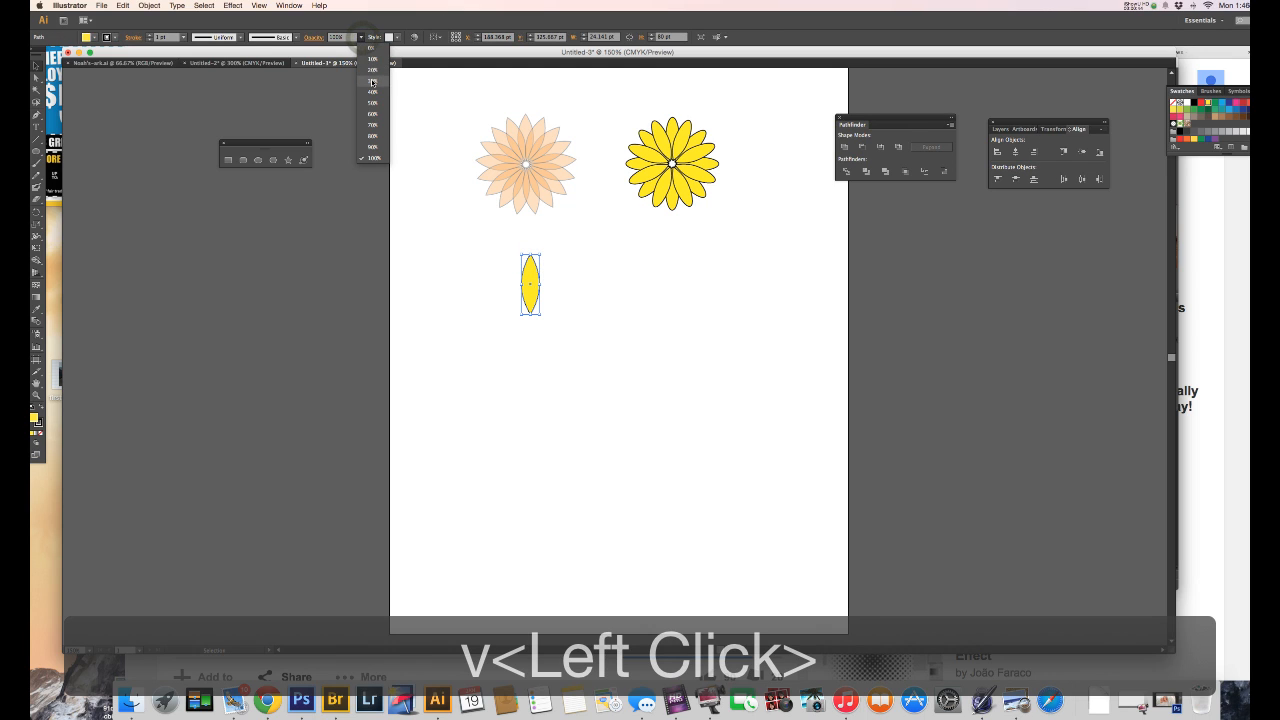
left_click(372, 81)
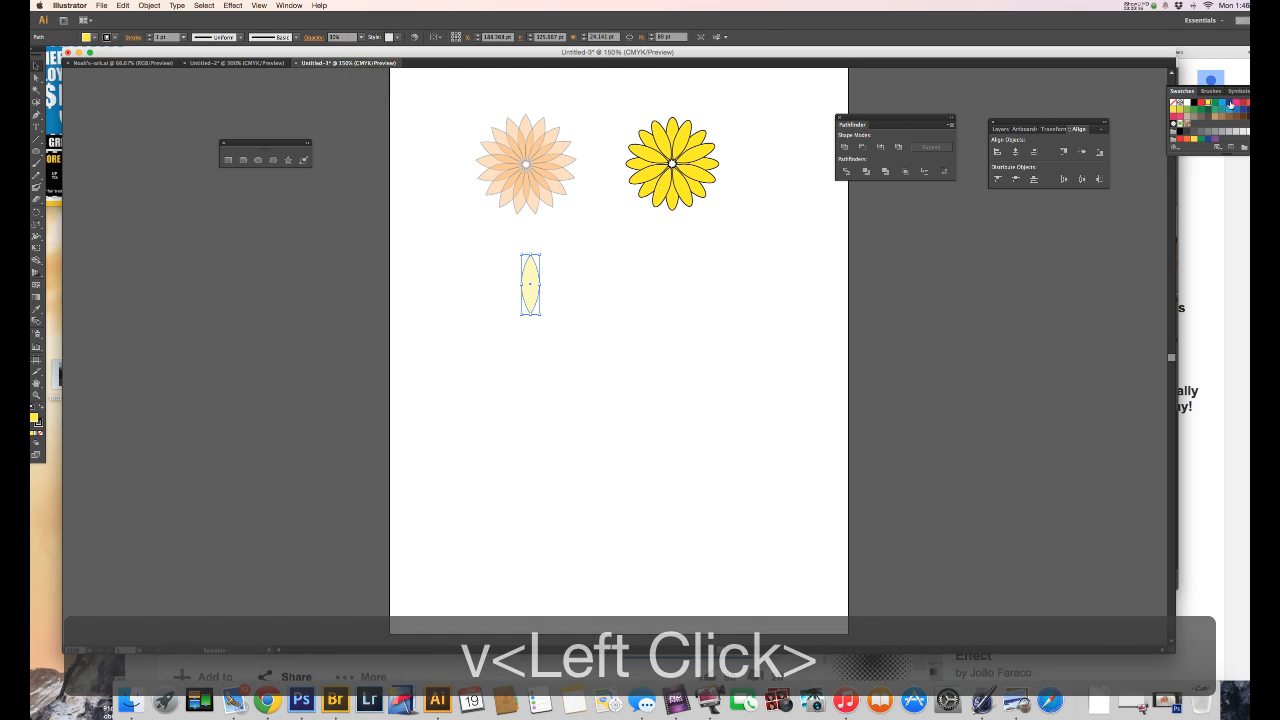
left_click(1237, 103)
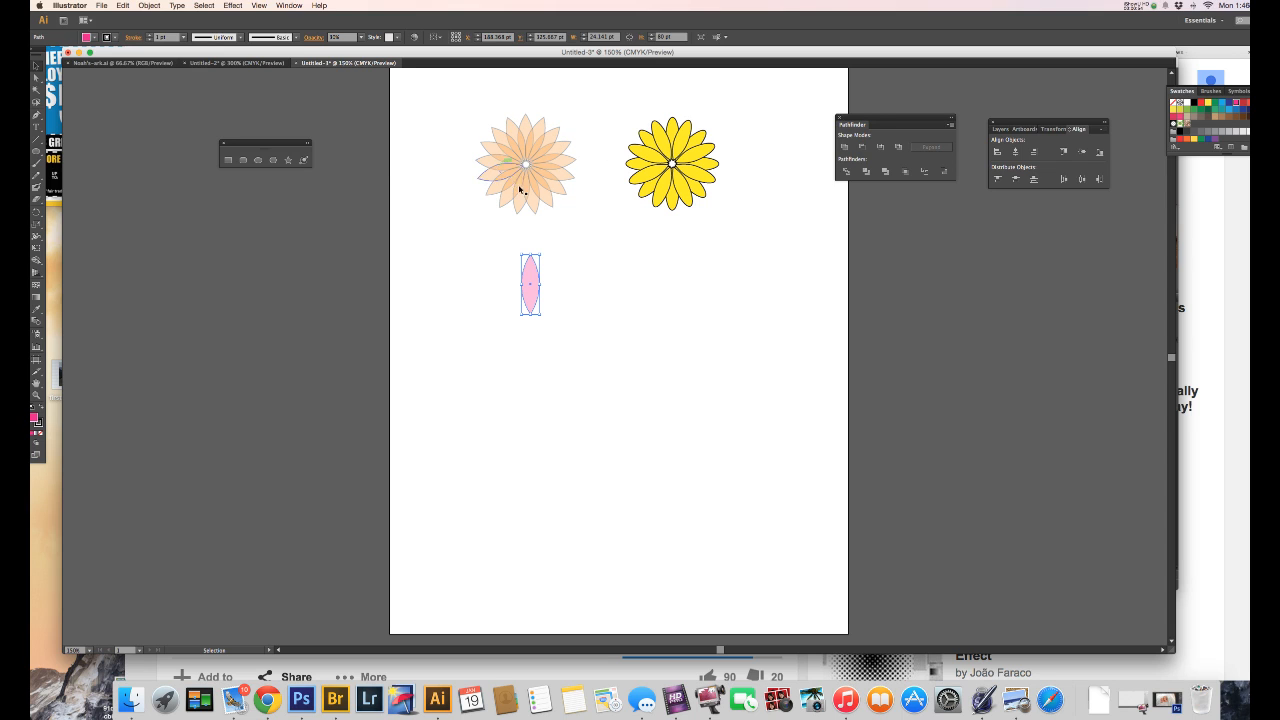
Step: Make a copy of the pink petal rotated by 360/17 degrees about a point just below its lower tip
key("r")
key("alt")
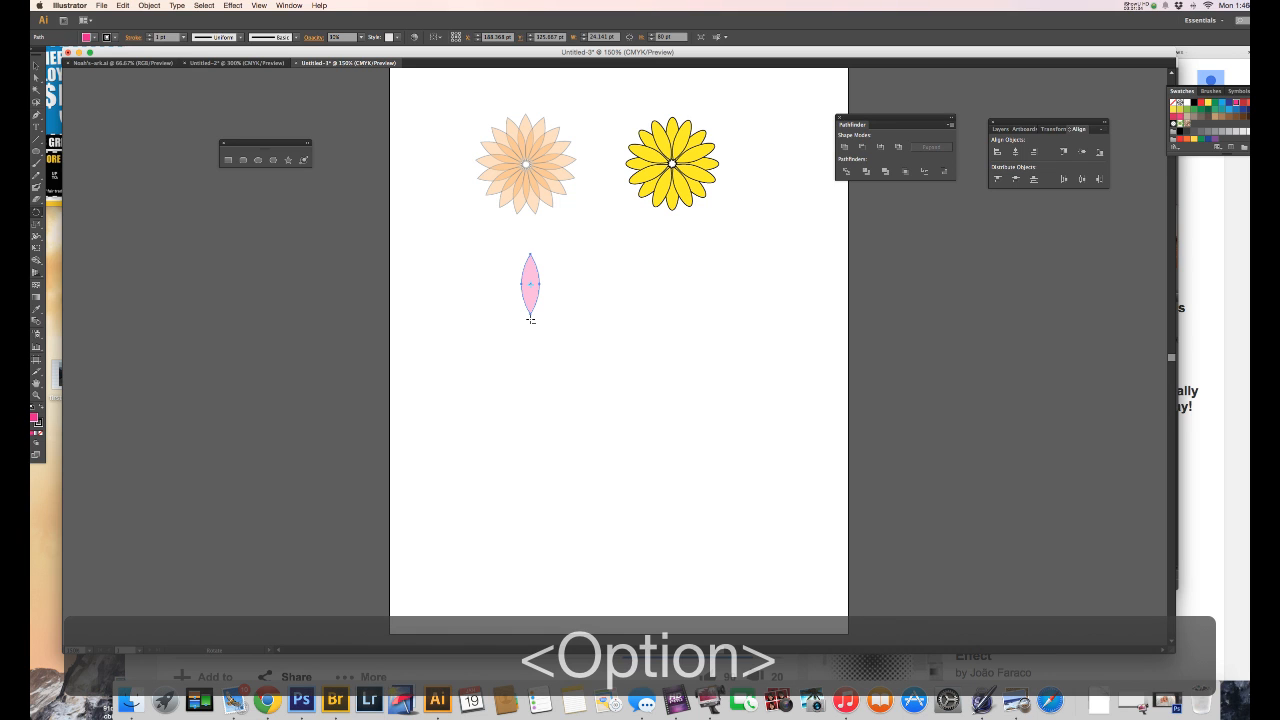
left_click(530, 318, "alt")
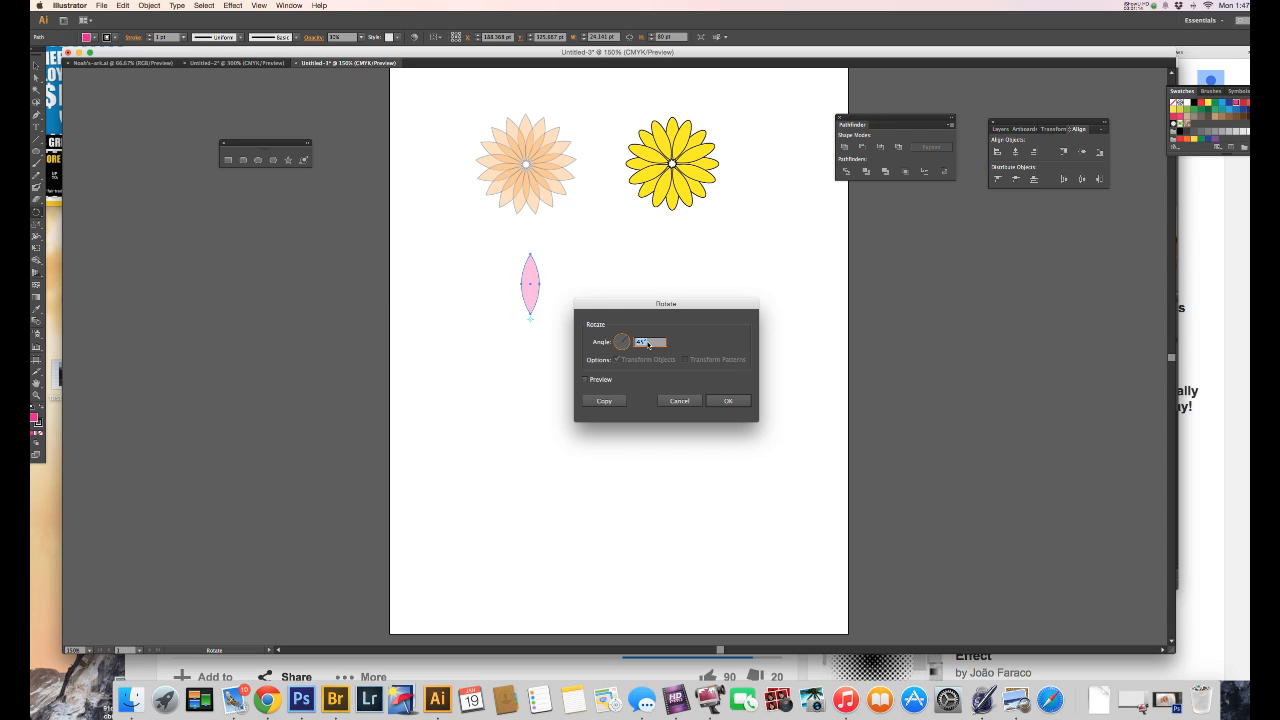
type("360/")
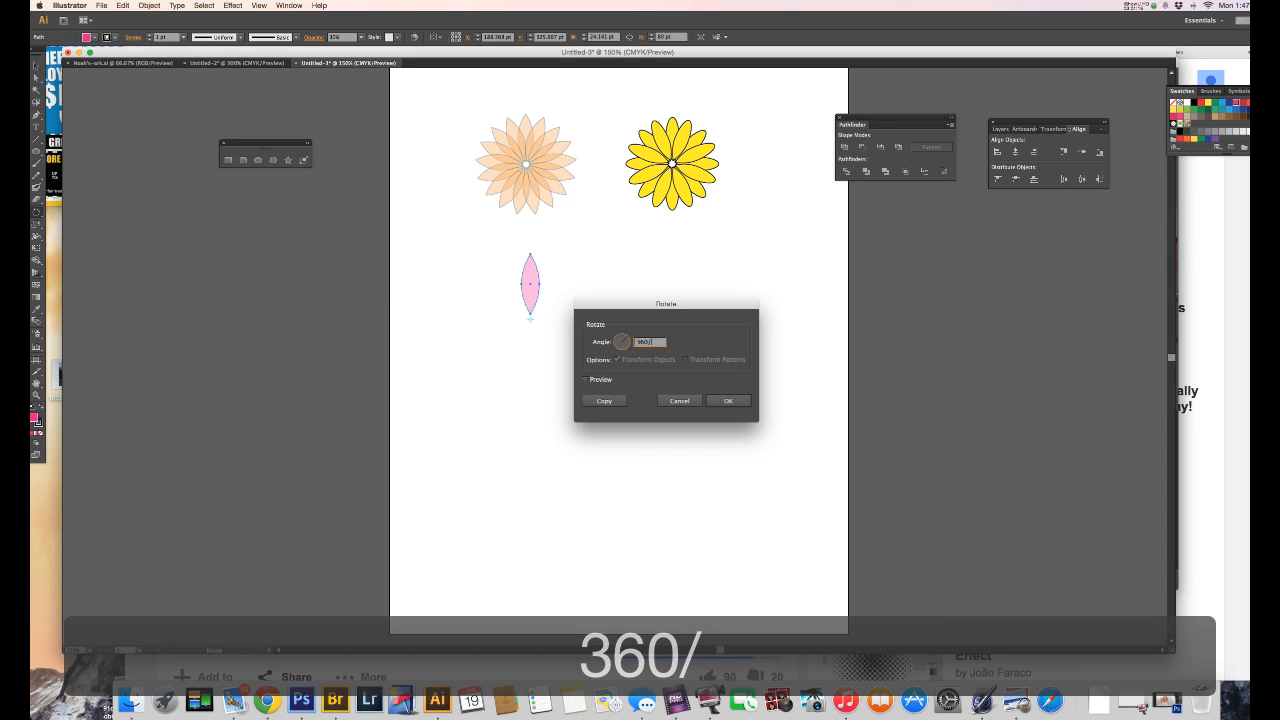
type("17")
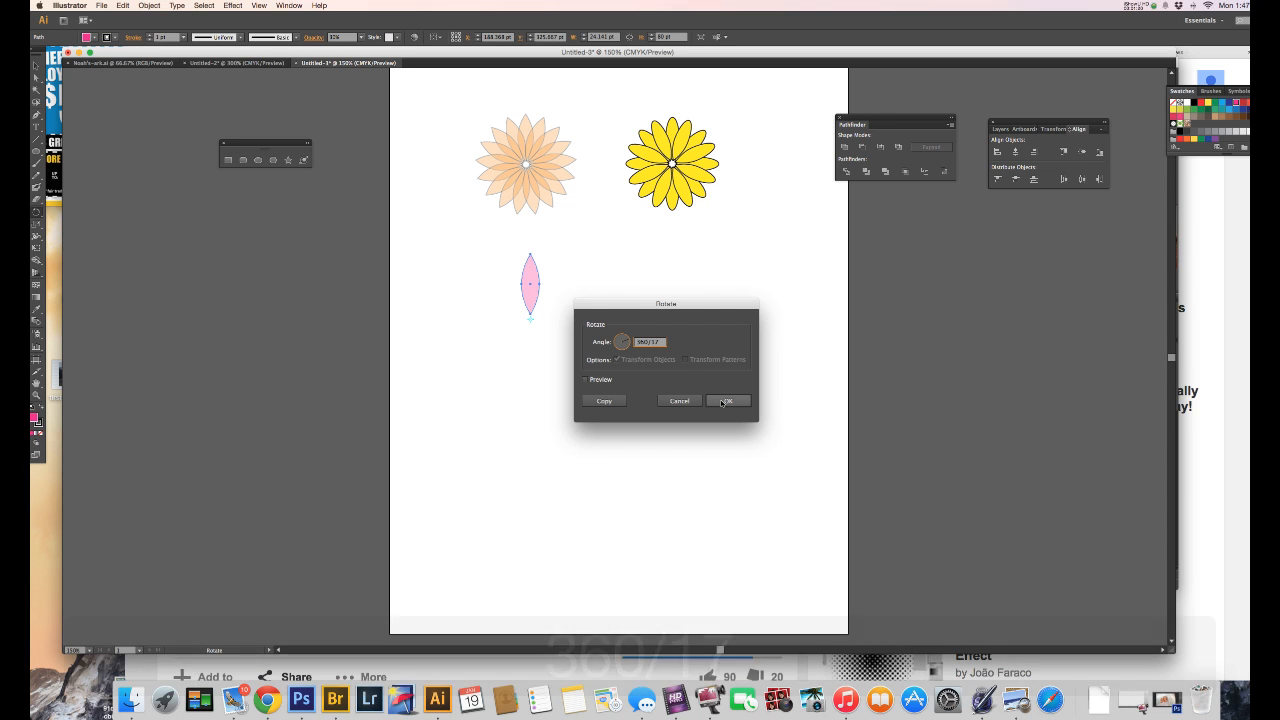
left_click(604, 402)
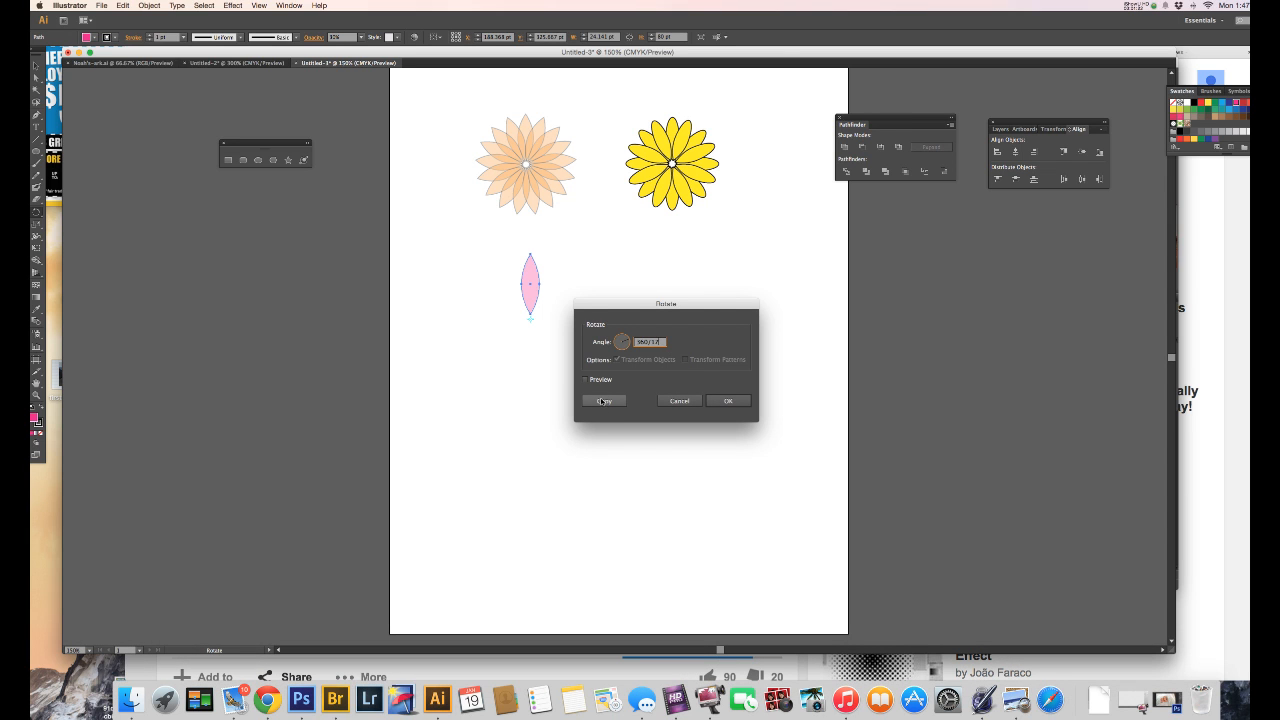
left_click(603, 401)
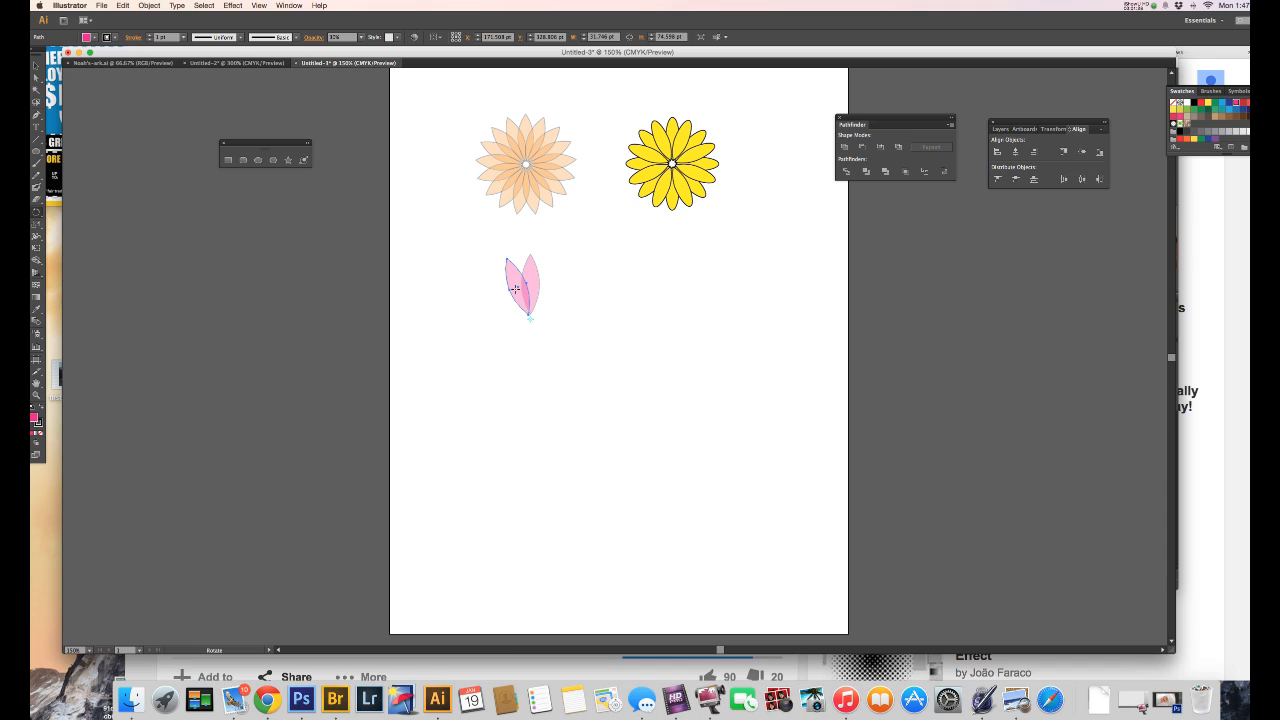
Step: Repeat the rotated copy around the centre until the pink petals form a complete 17-petal flower
key("super+d")
key("super+d")
key("super+d")
key("super+d")
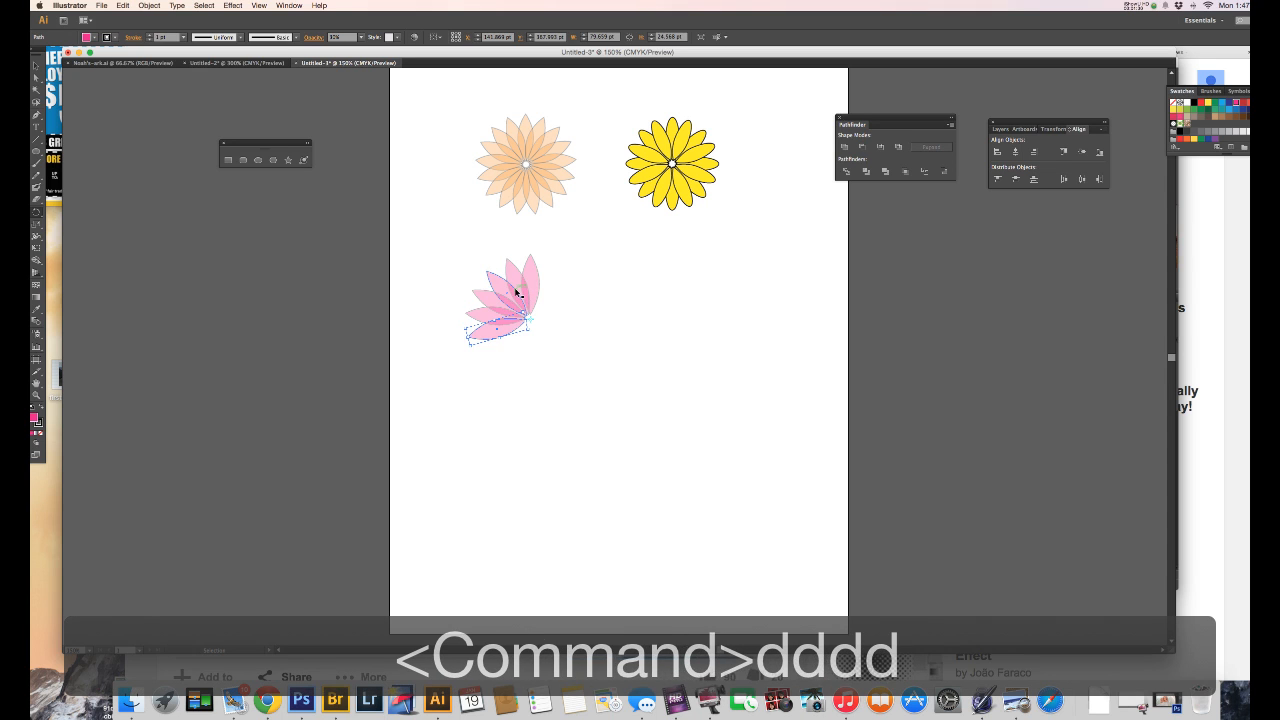
key("super+d")
key("super+d")
key("super+d")
key("super+d")
key("super+d")
key("super+d")
key("super+d")
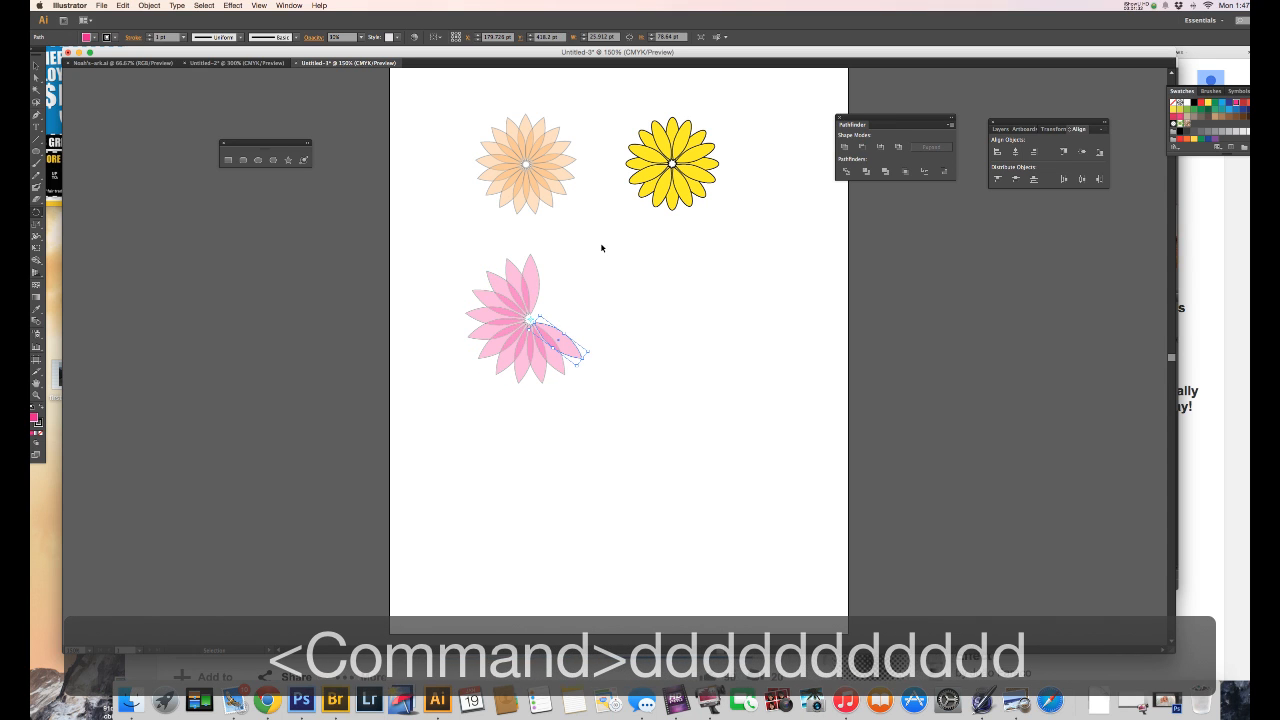
key("super+d")
key("super+d")
key("super+d")
key("super+d")
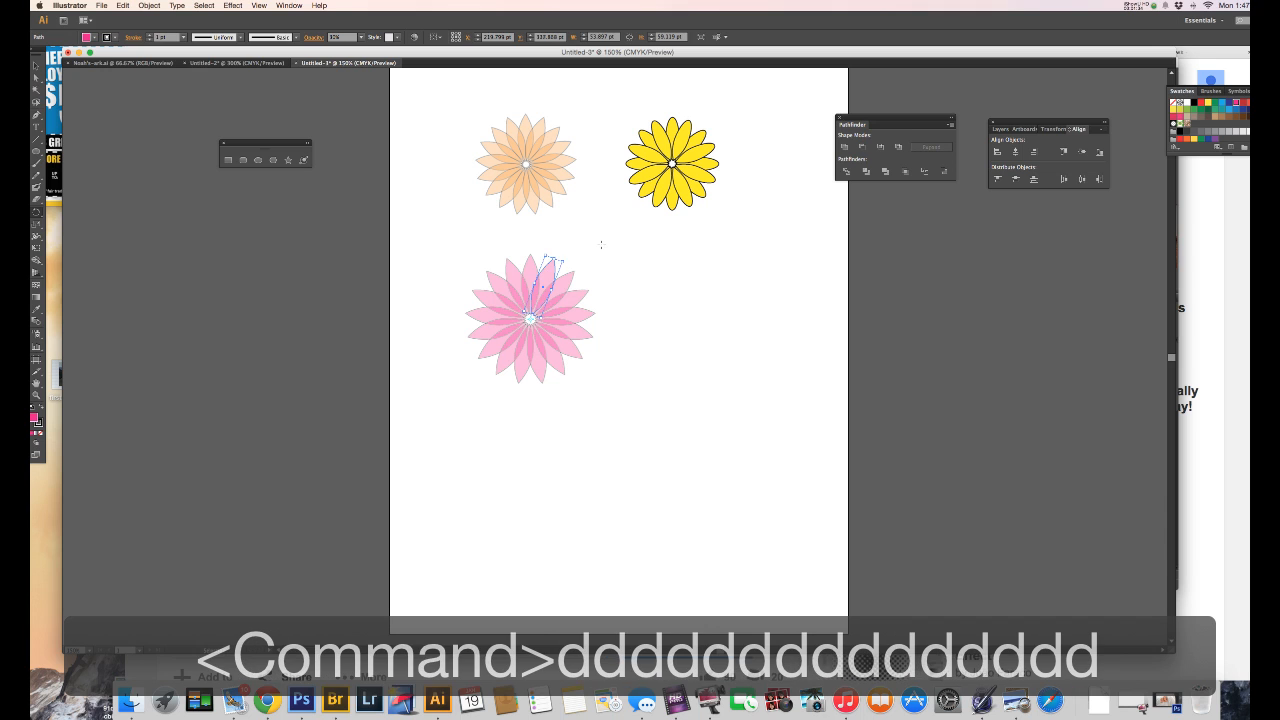
key("super+d")
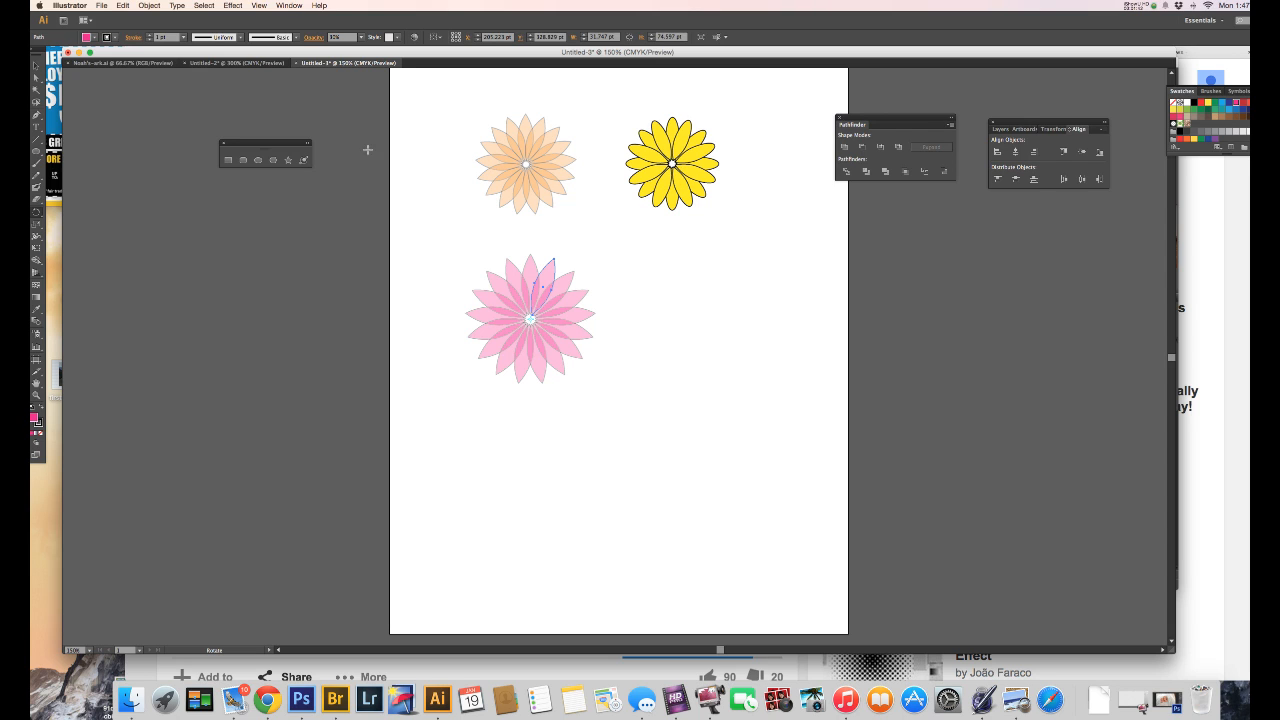
left_click(258, 159)
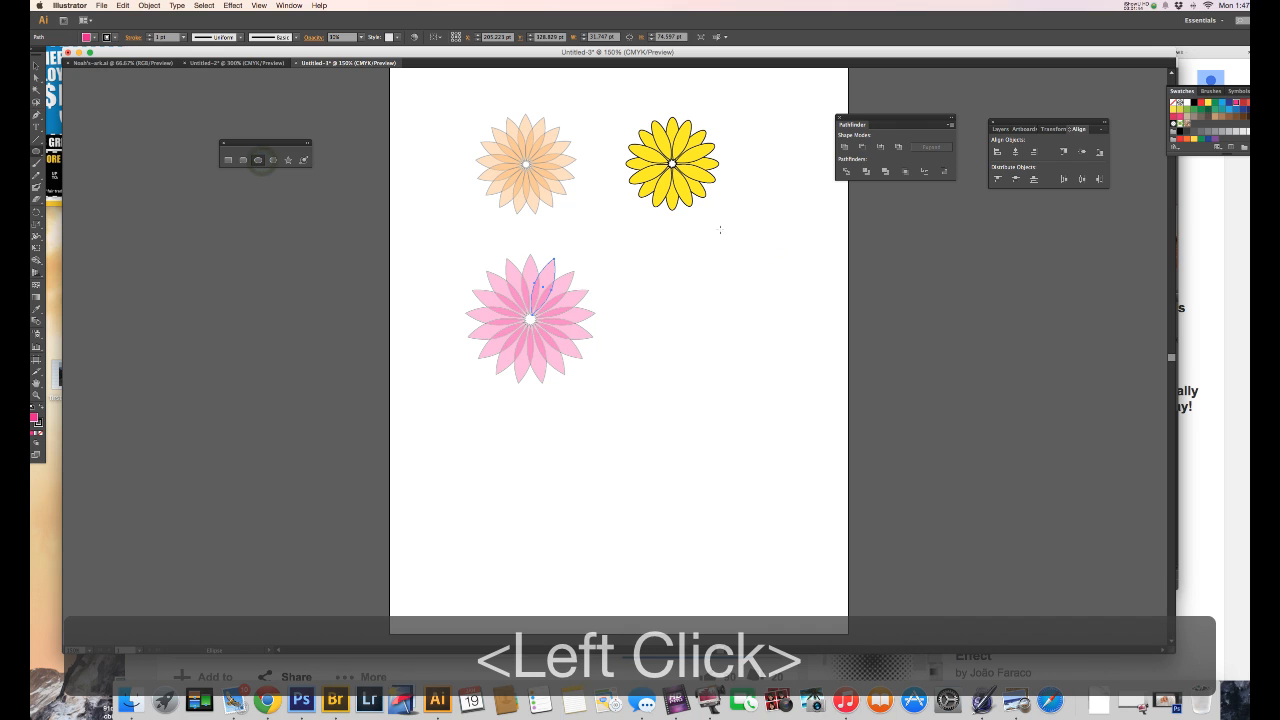
left_click(361, 37)
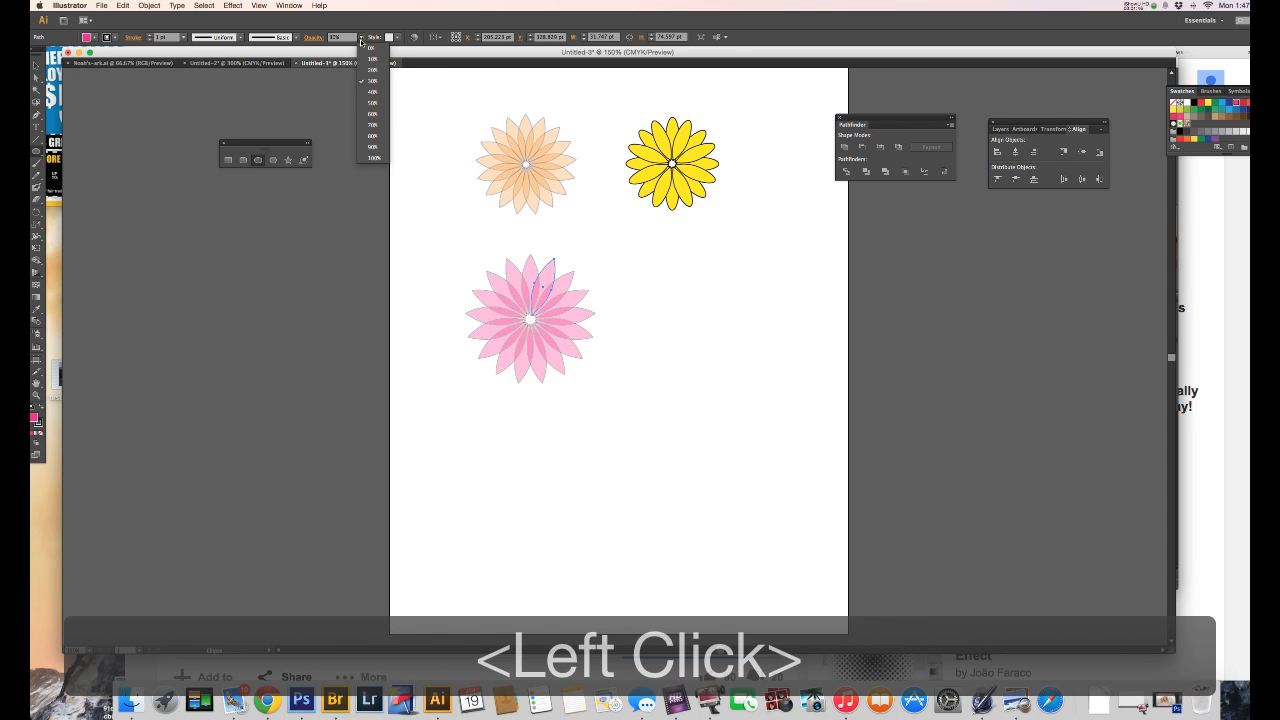
left_click(373, 157)
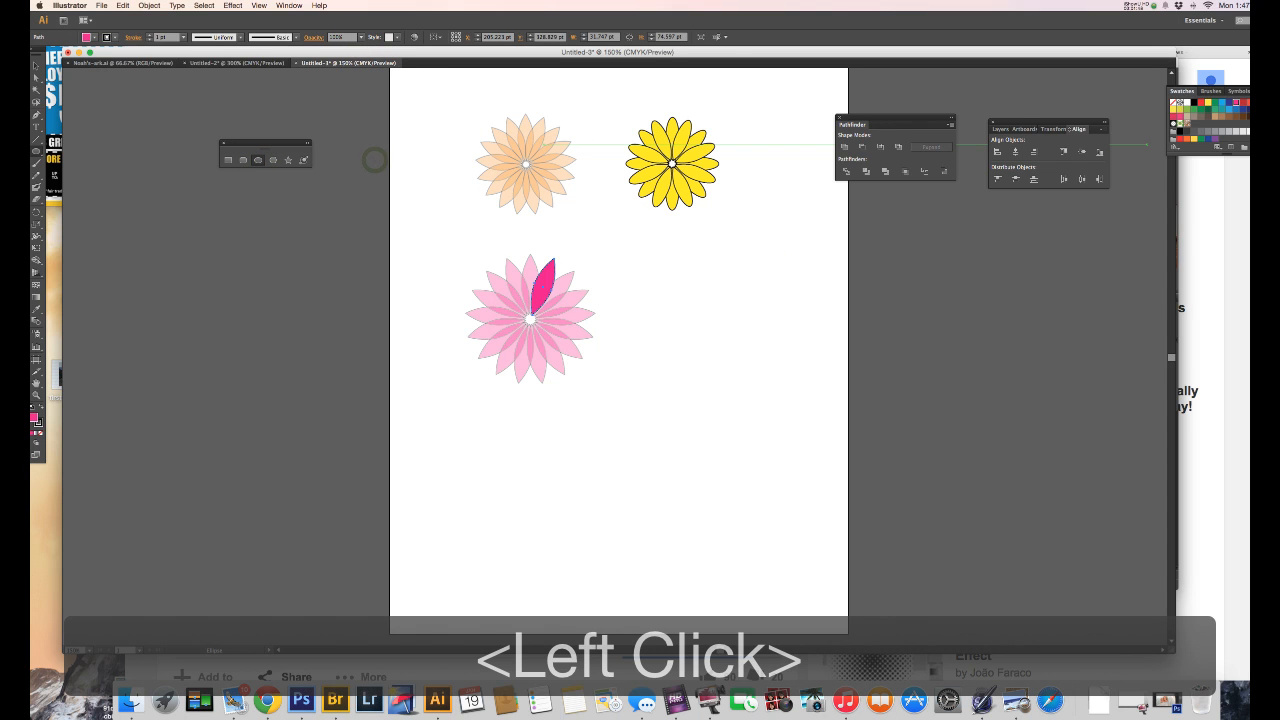
left_click(1174, 110)
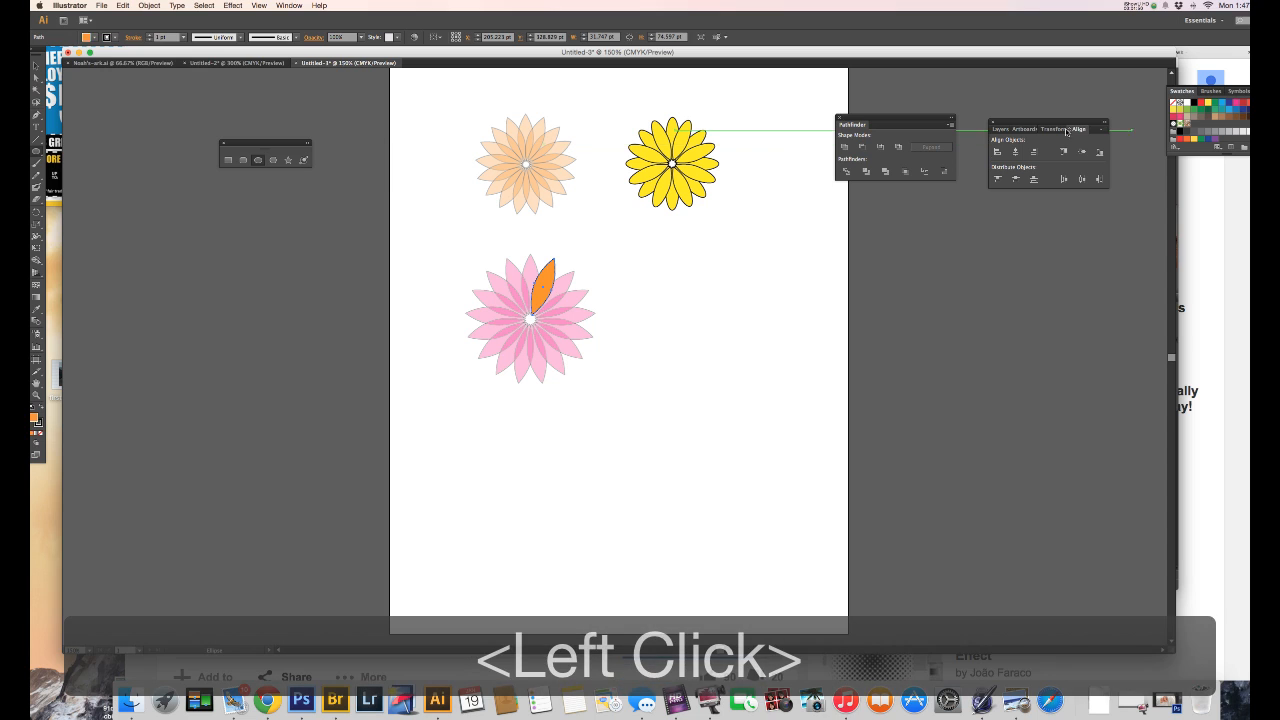
key("ctrl+z")
left_click(1012, 150)
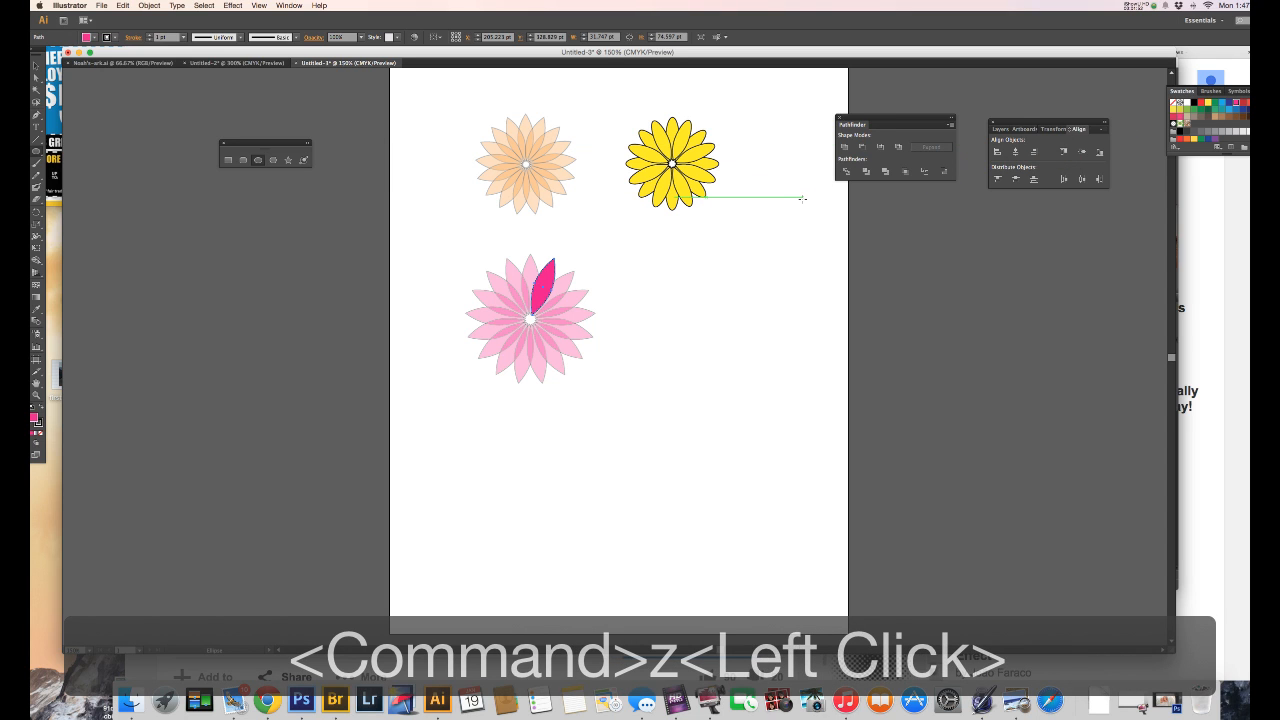
key("super+z")
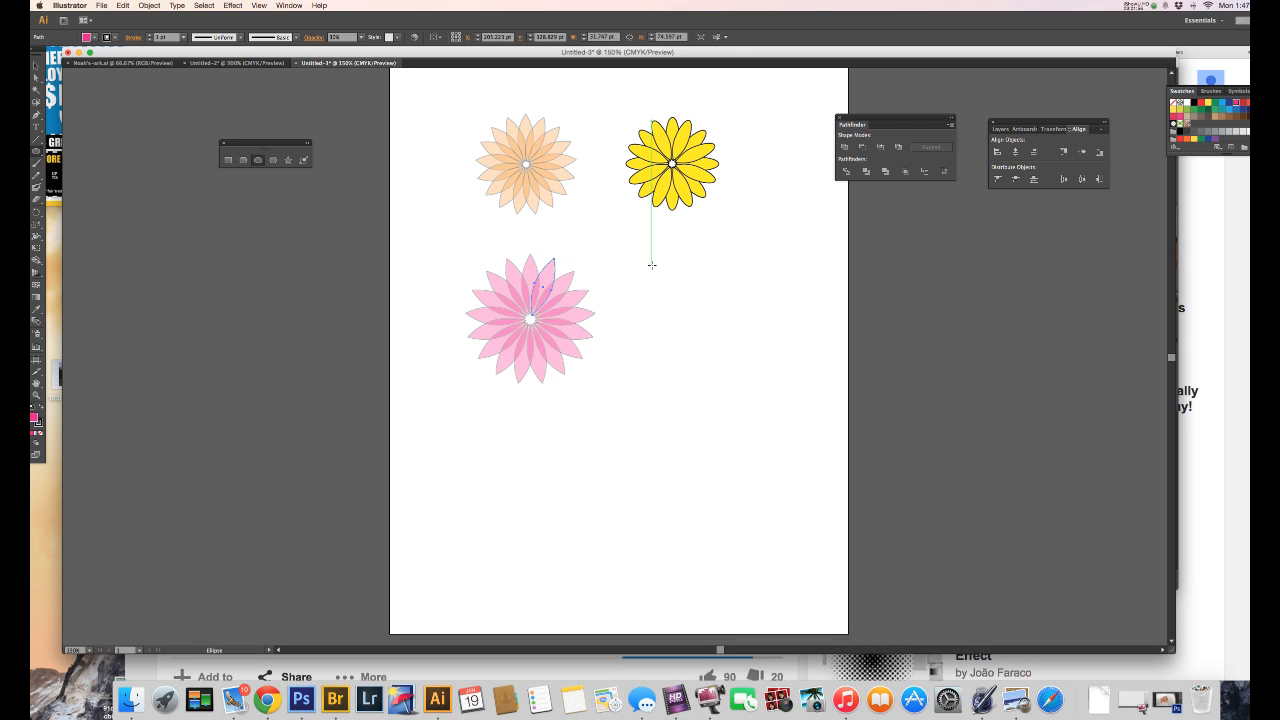
Step: Draw a pink ellipse about 26 by 78 pt beside the pink flower, align its top with the flower, and make its bottom anchor pointed
left_click_drag(666, 264, 686, 321)
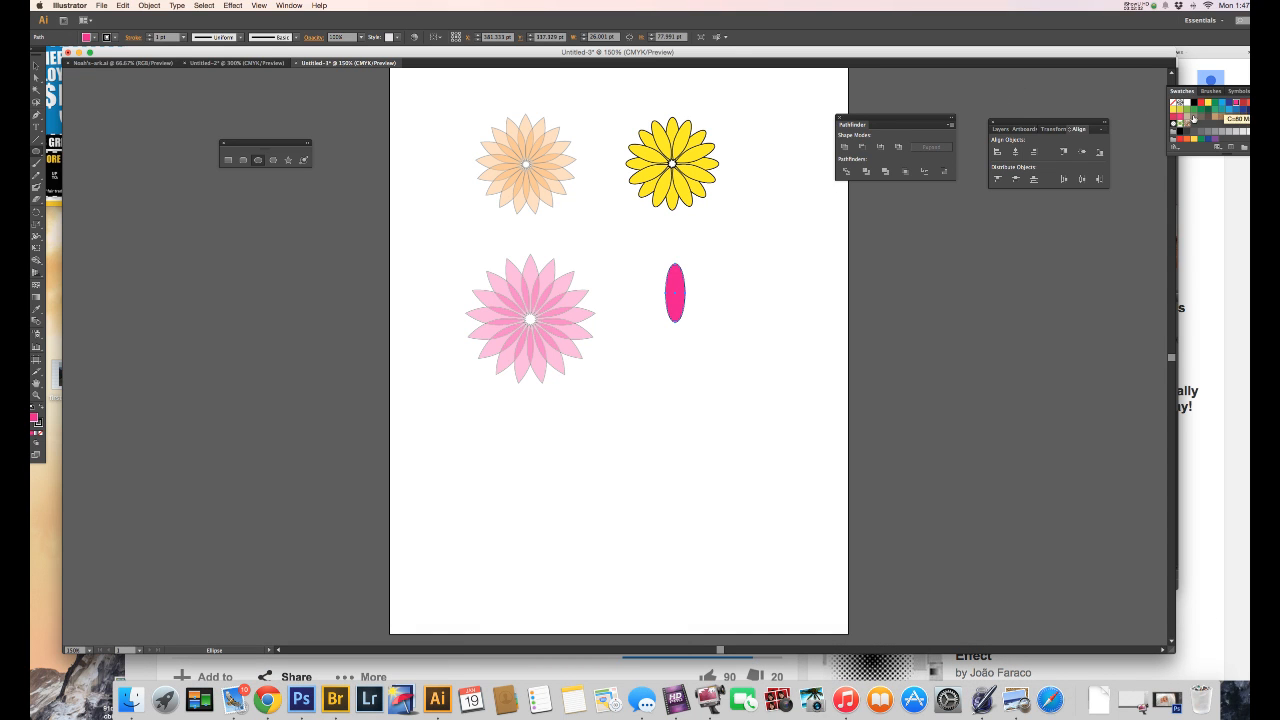
key("v")
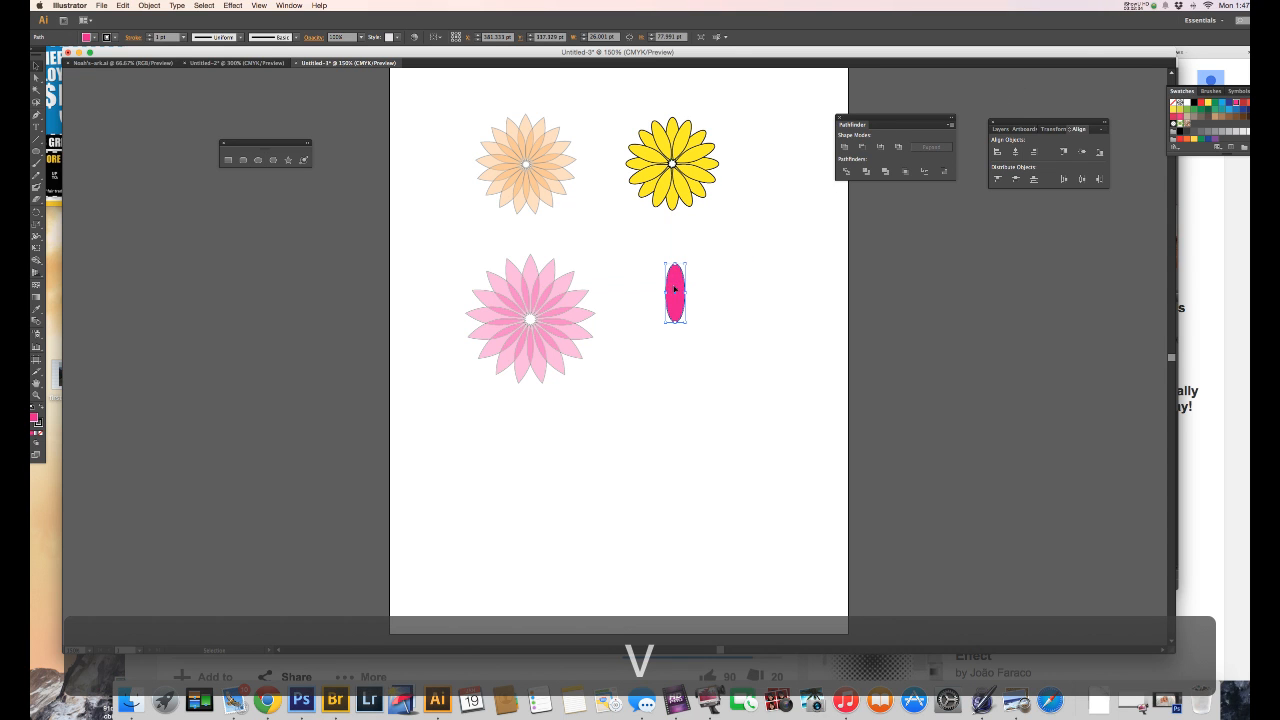
left_click_drag(675, 289, 693, 279)
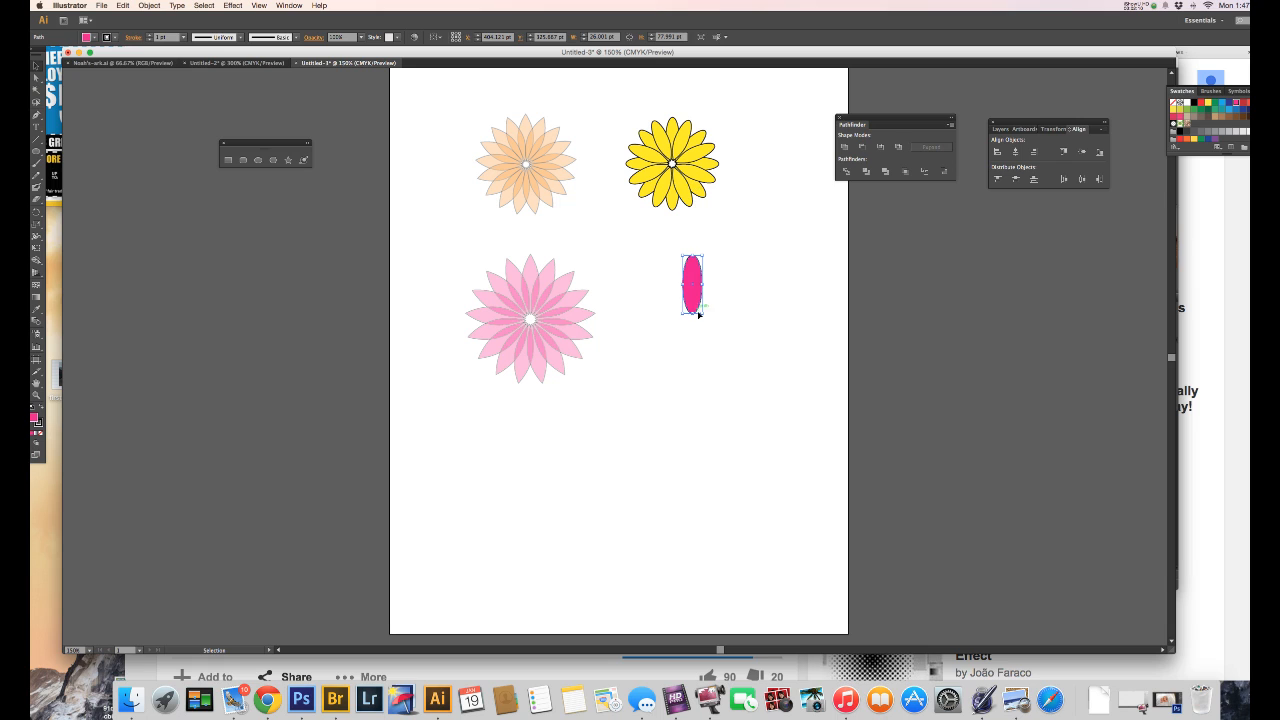
key("p")
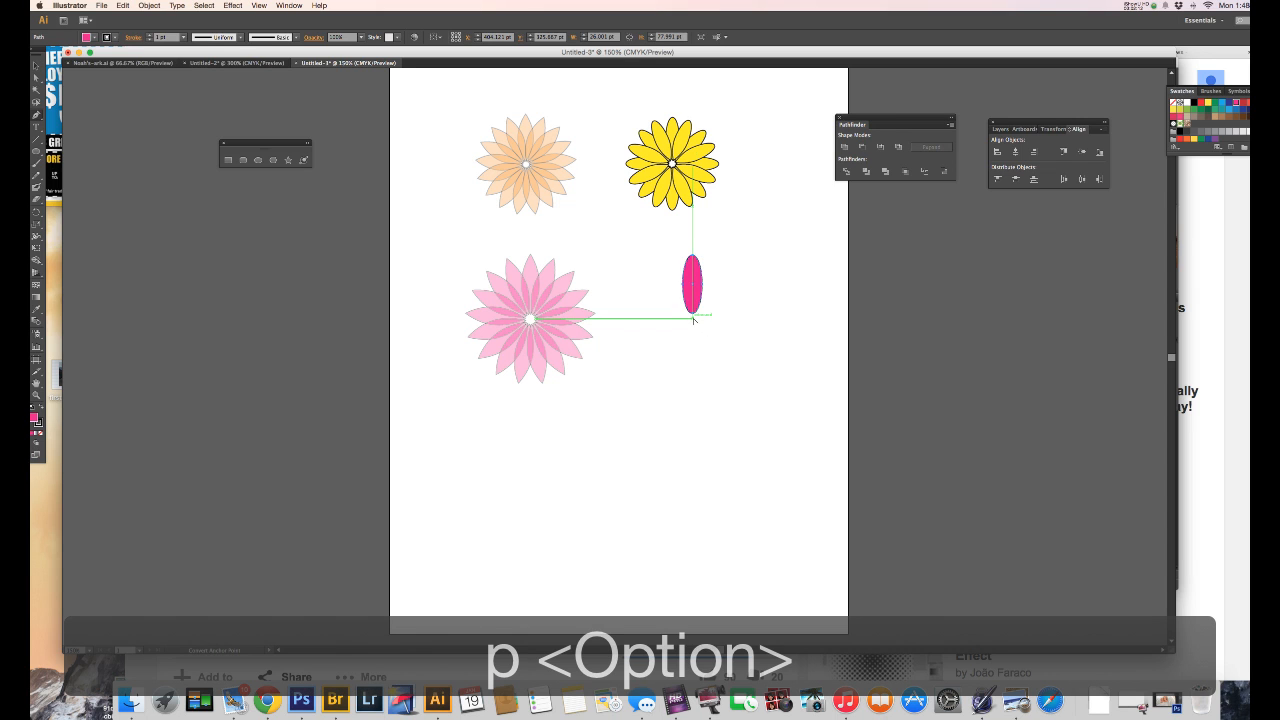
left_click(692, 313, "alt")
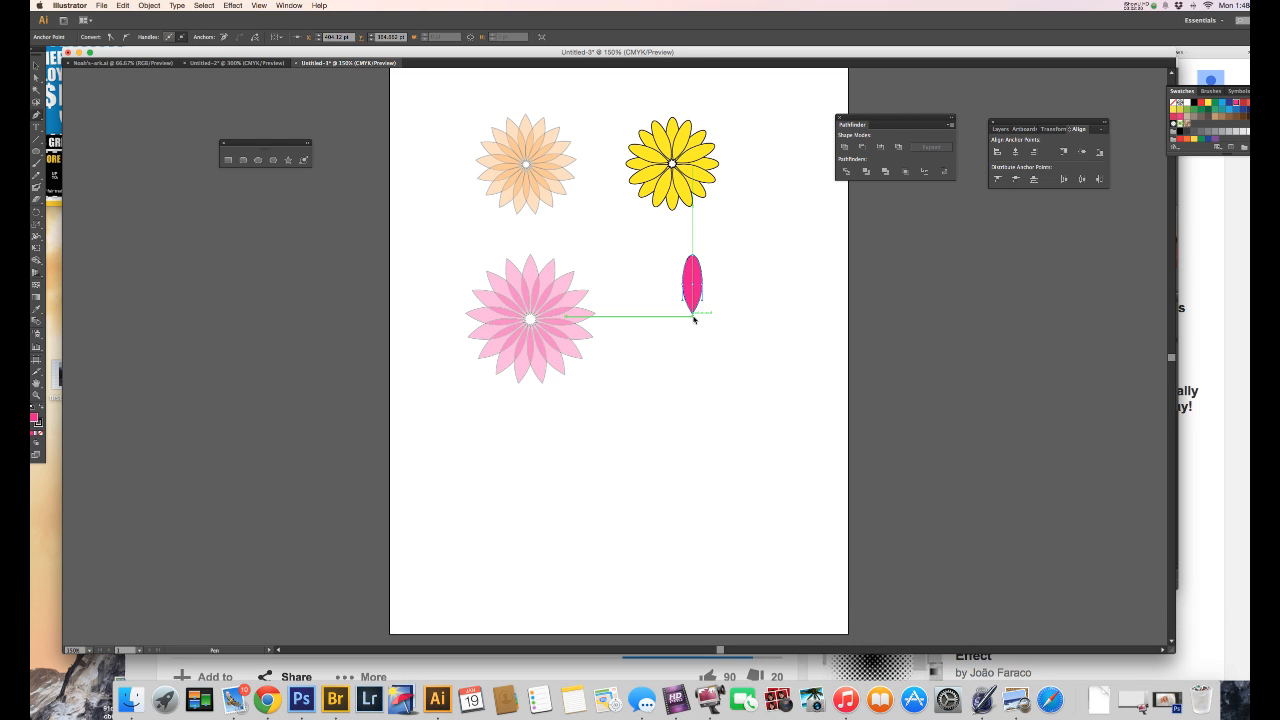
Step: Turn off Smart Guides
key("super+u")
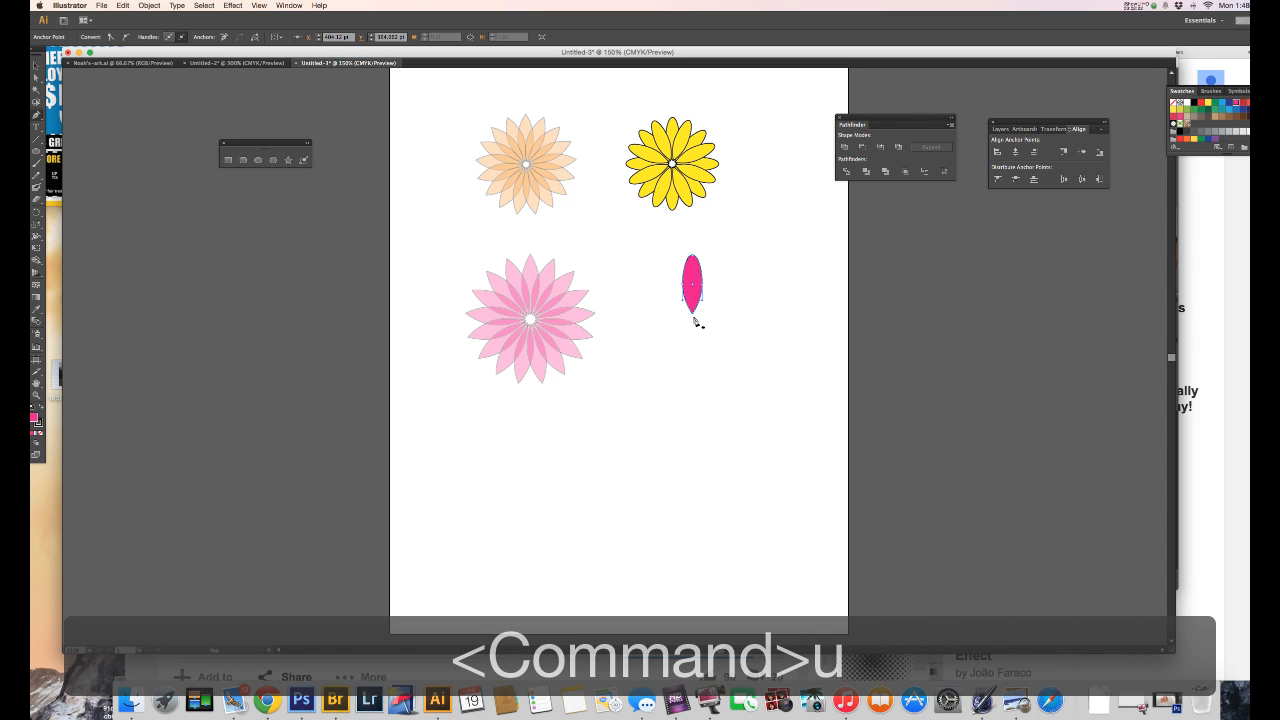
key("r")
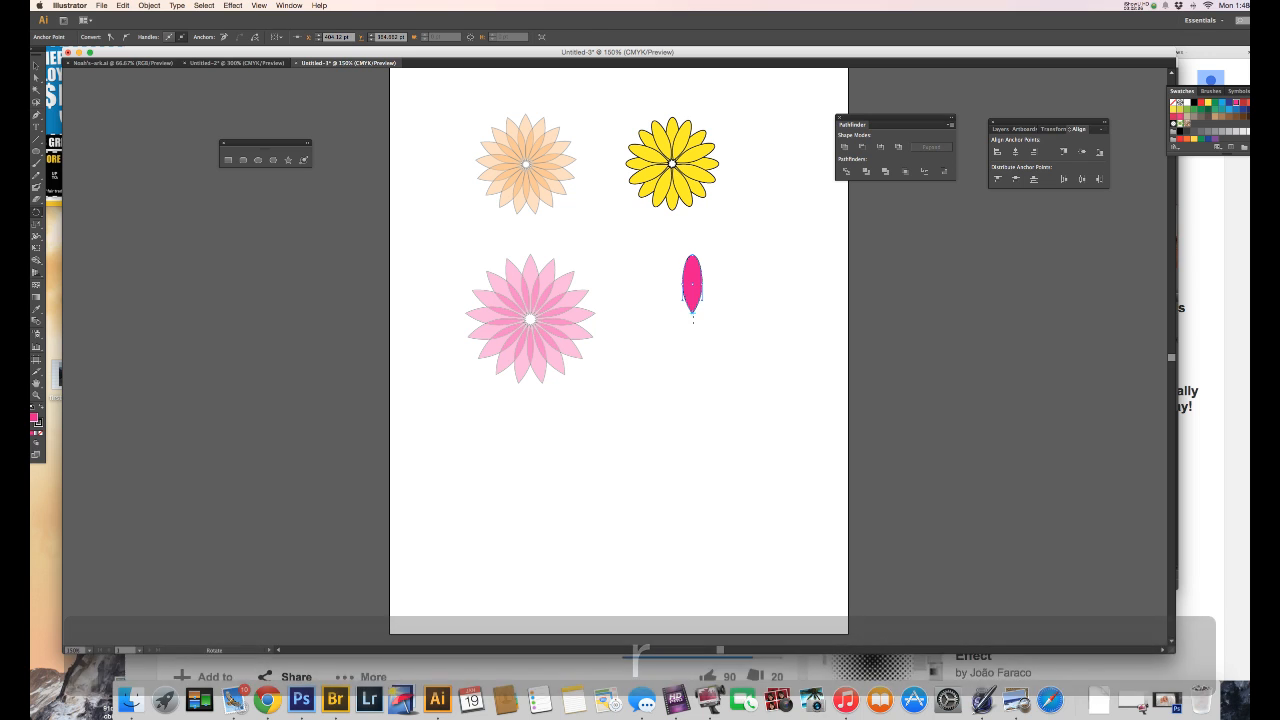
key("alt")
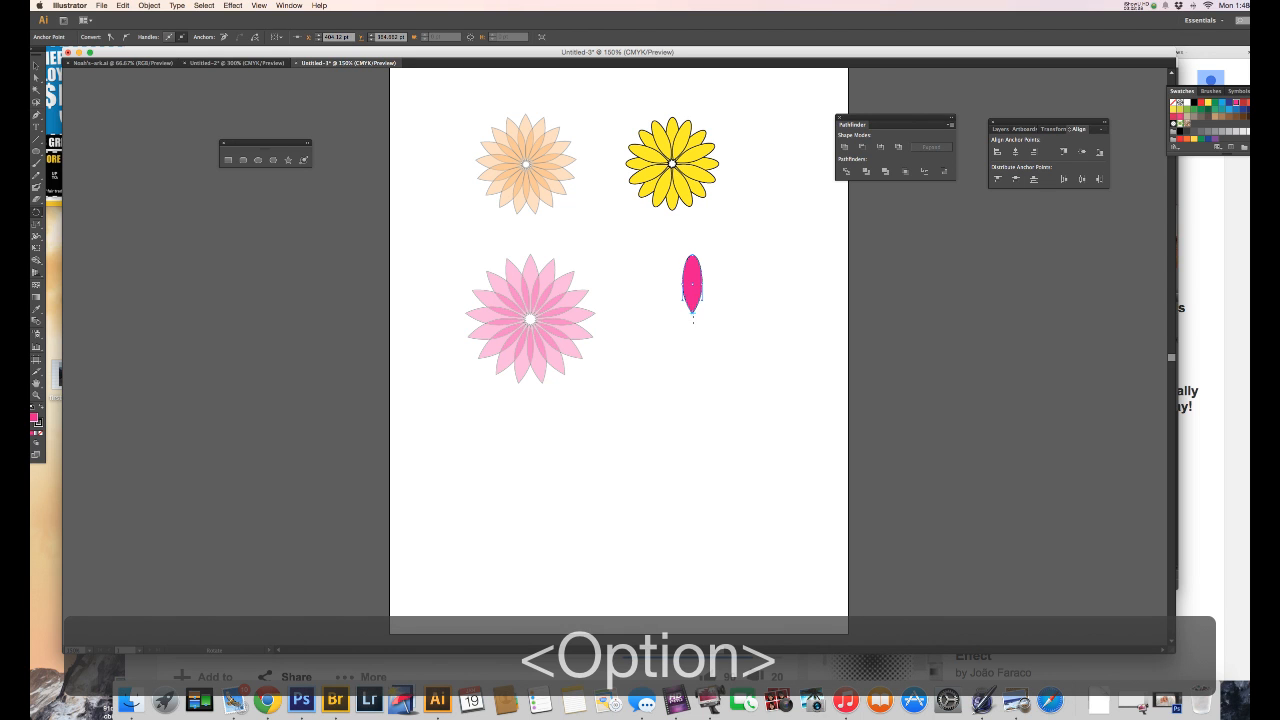
left_click(693, 320, "alt")
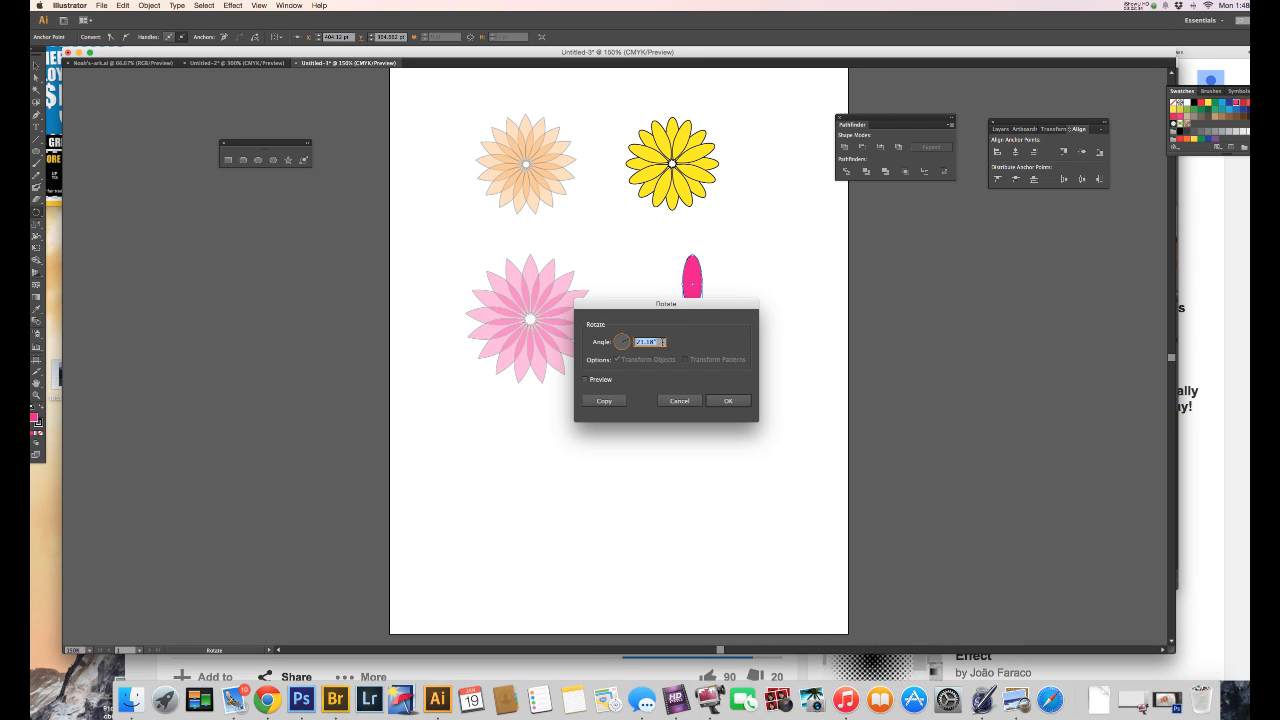
type("360")
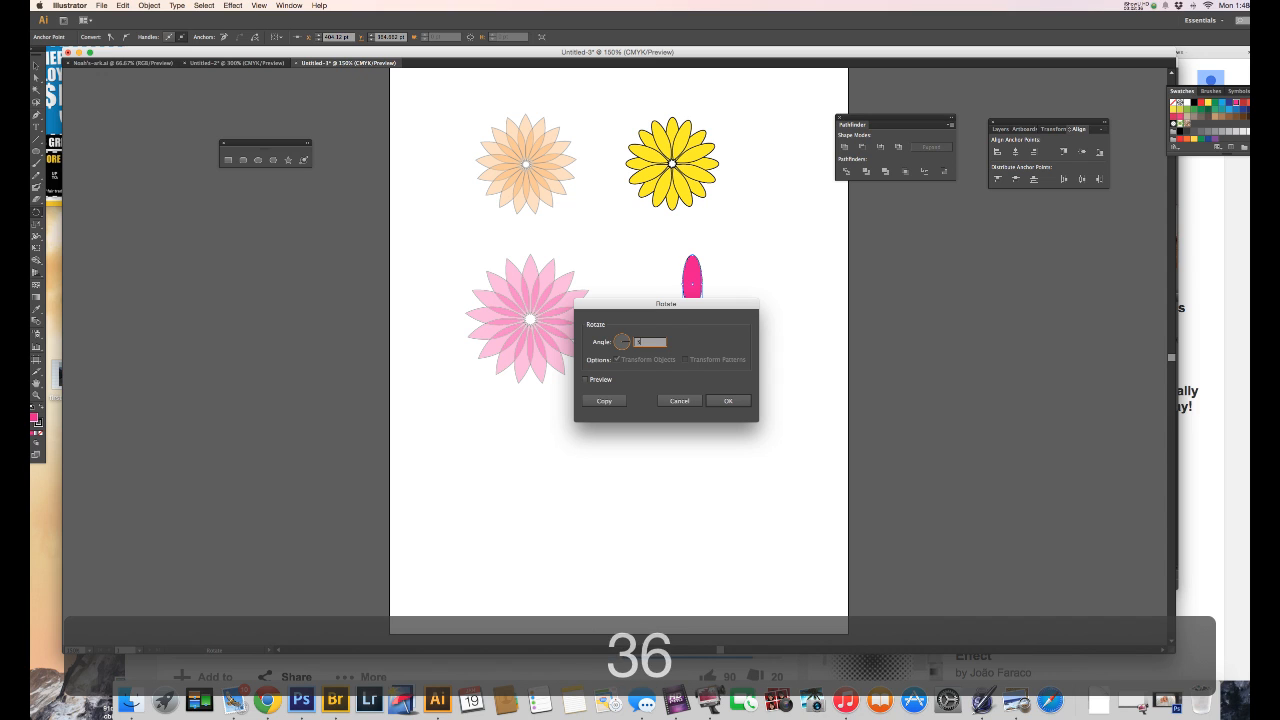
type("/")
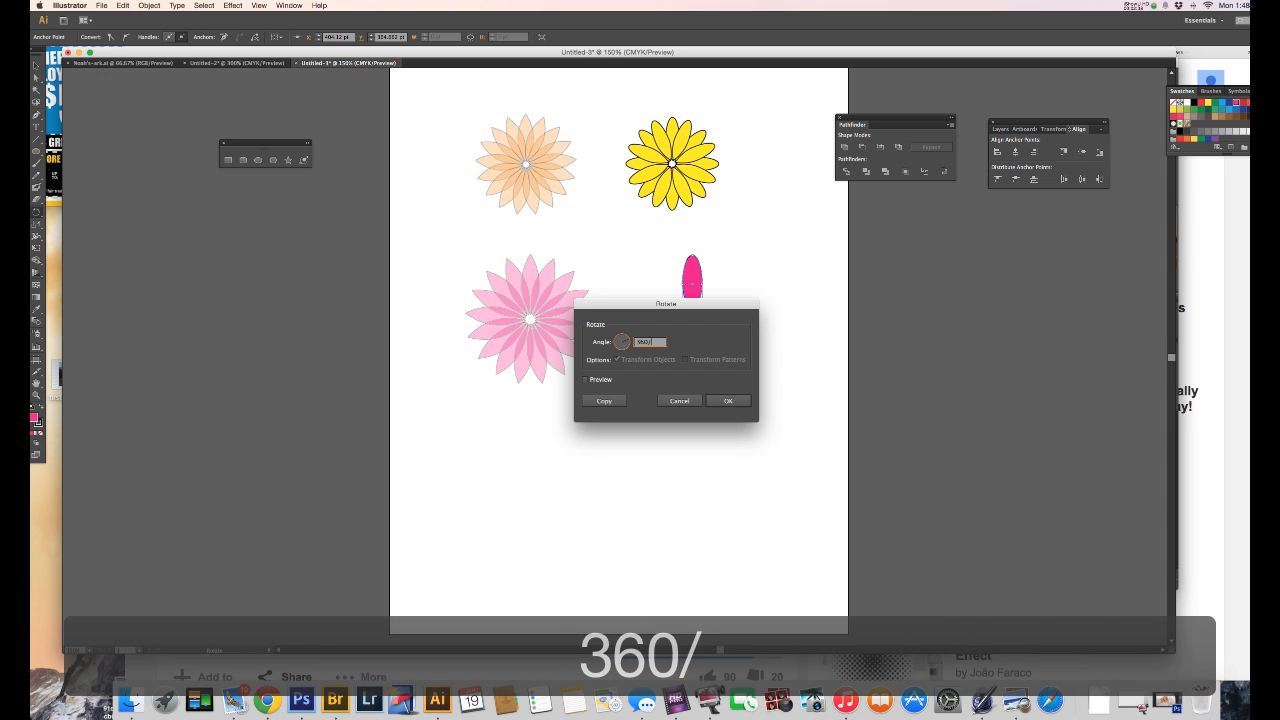
type("8")
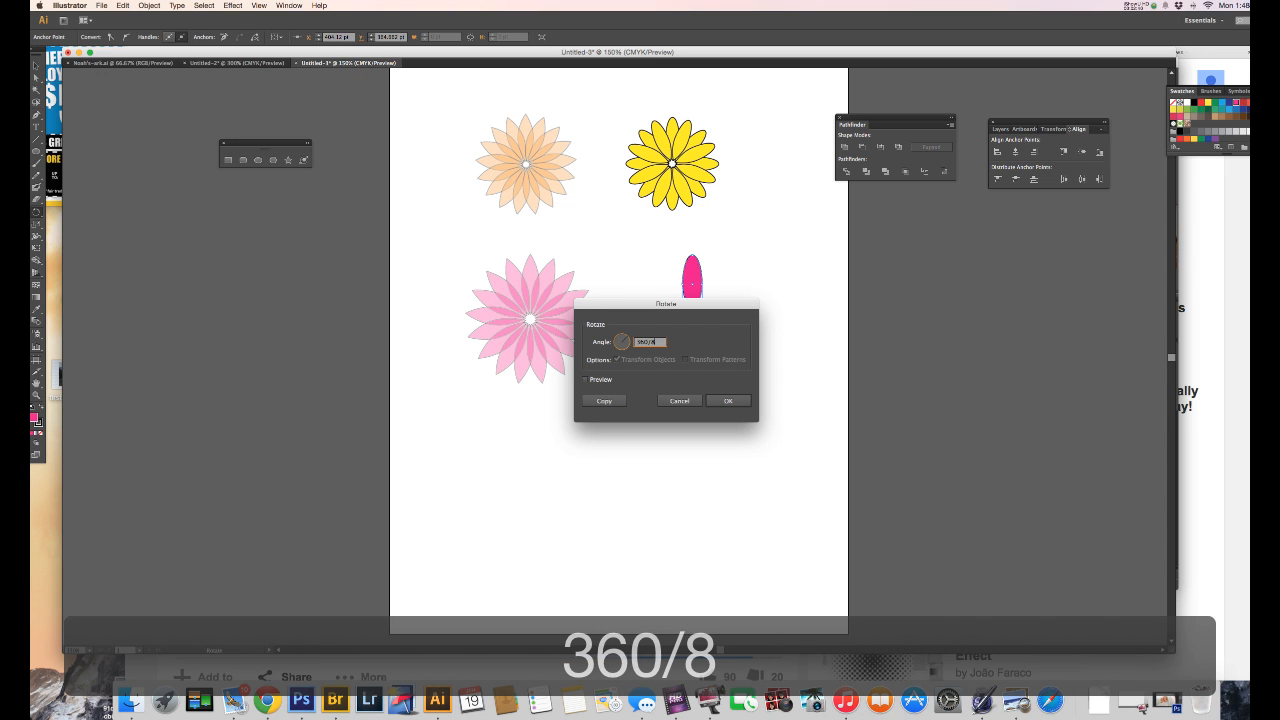
left_click(611, 401)
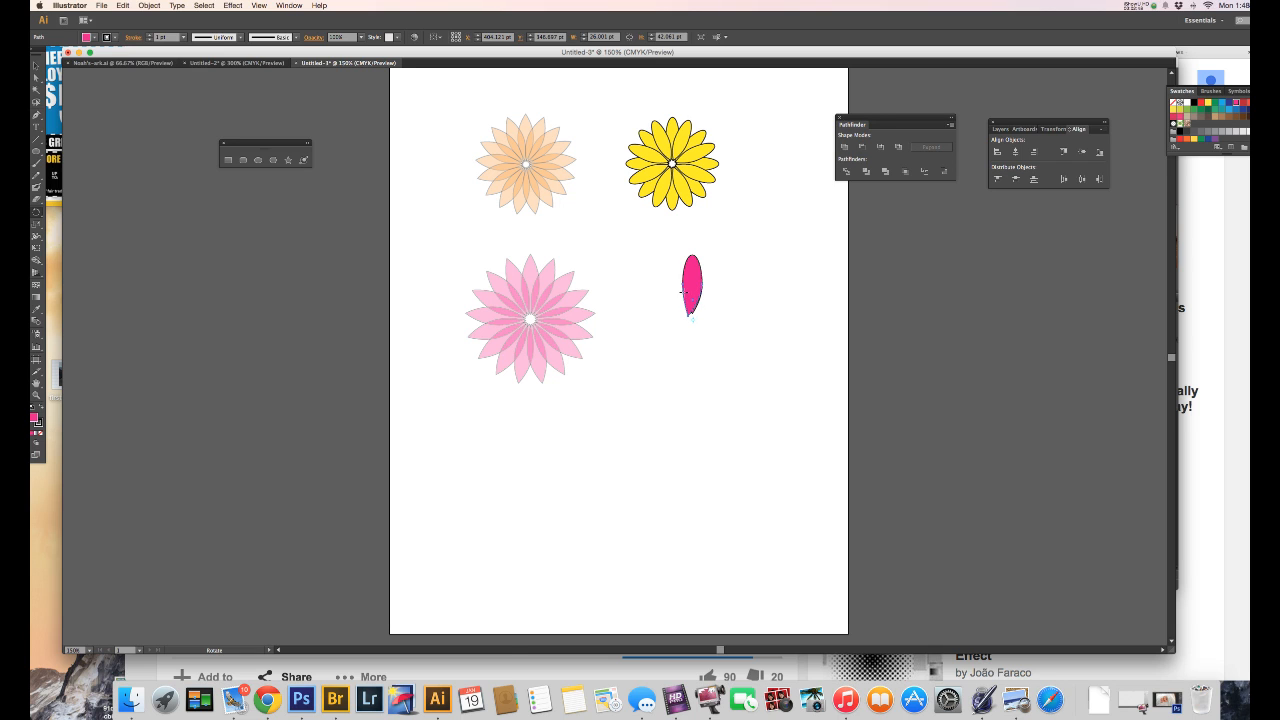
key("super+z")
Step: Select the whole dark pink petal and make a copy rotated by 360/8 degrees about a point just below its lower tip
key("v")
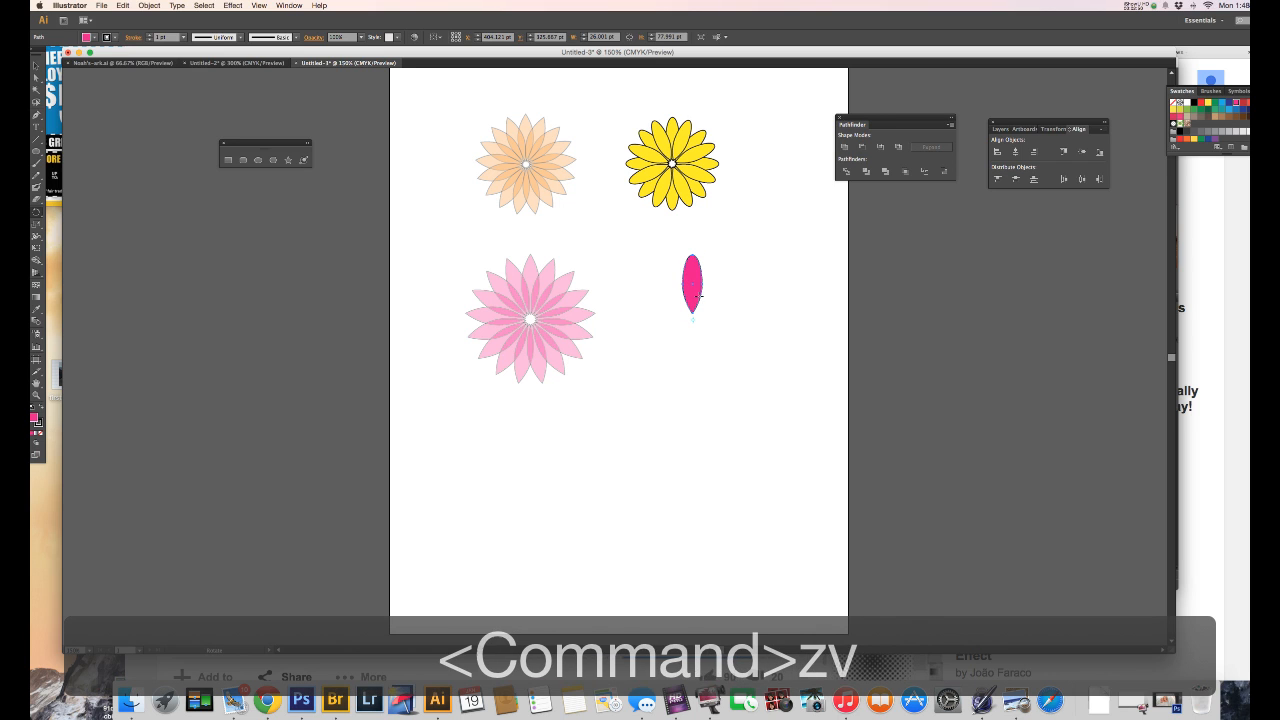
left_click(694, 292)
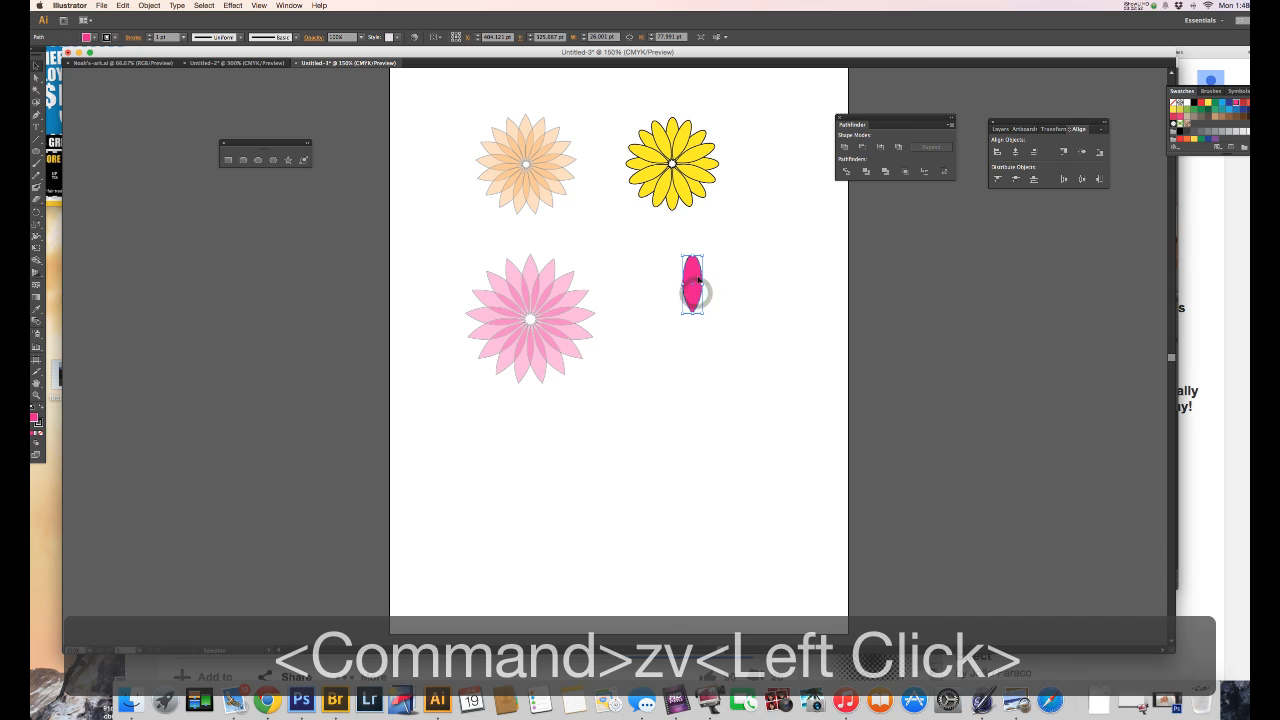
key("r")
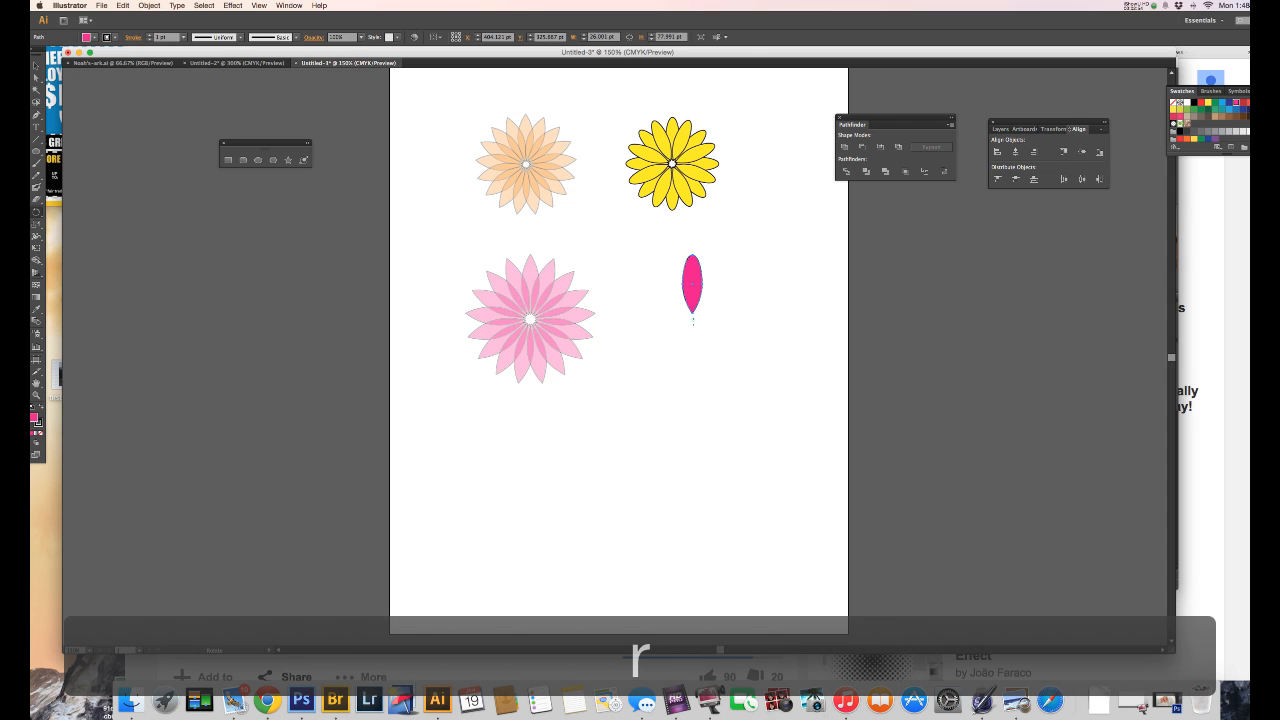
key("alt")
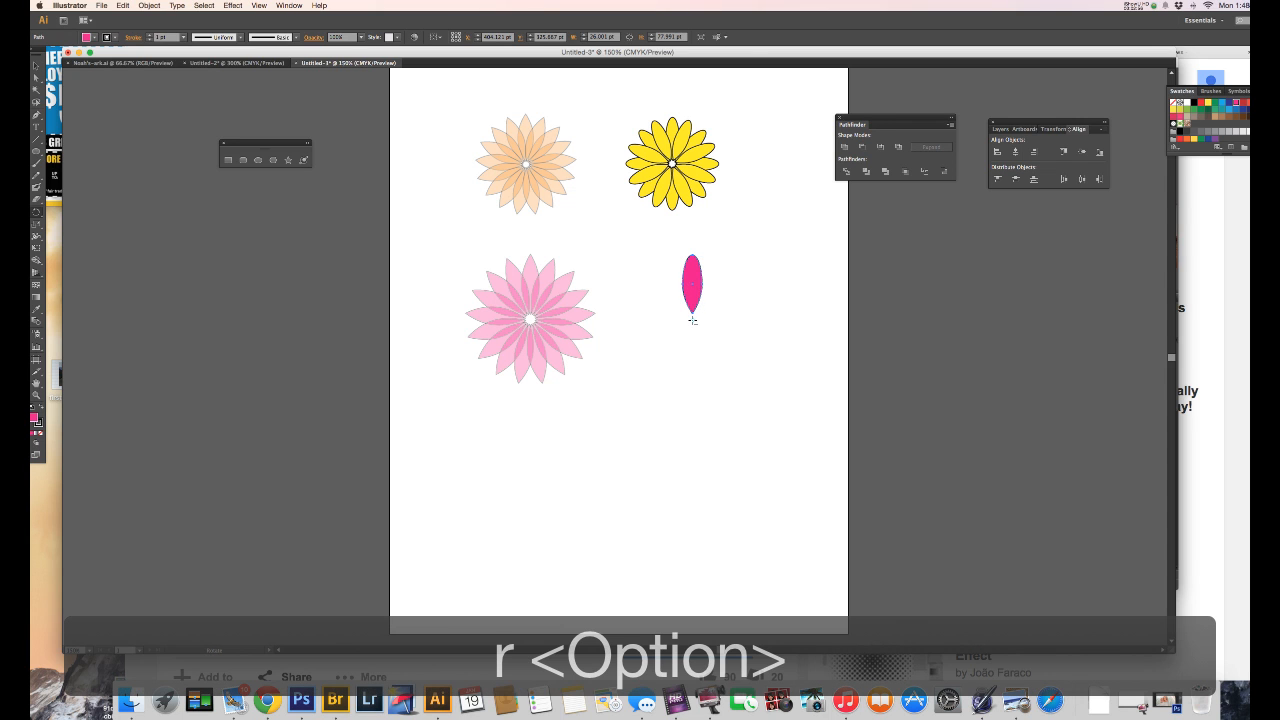
left_click(693, 322, "alt")
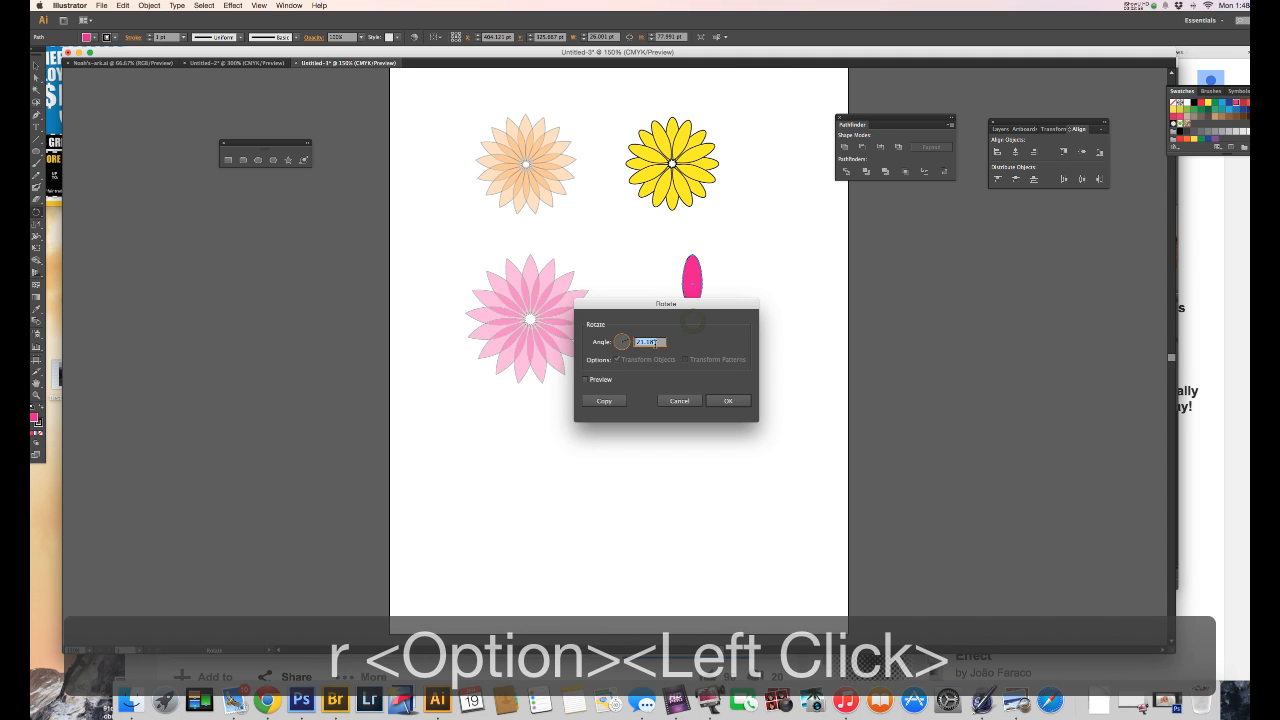
type("3")
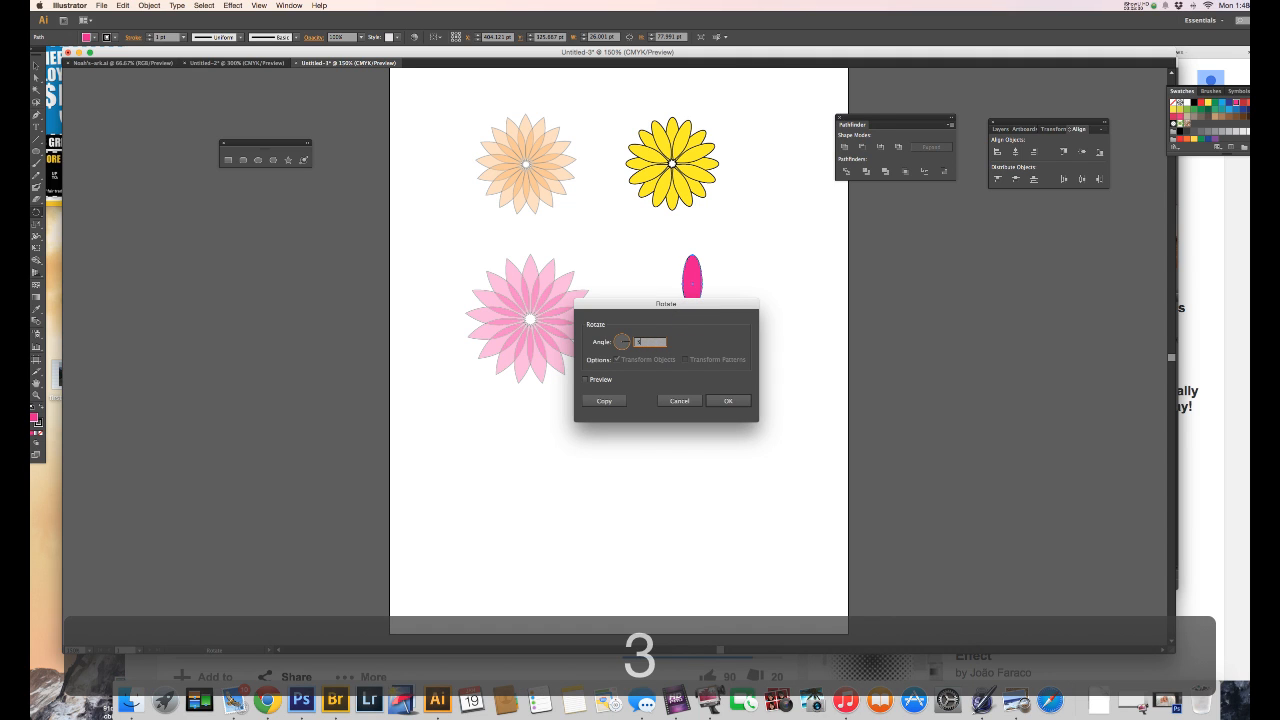
type("60/")
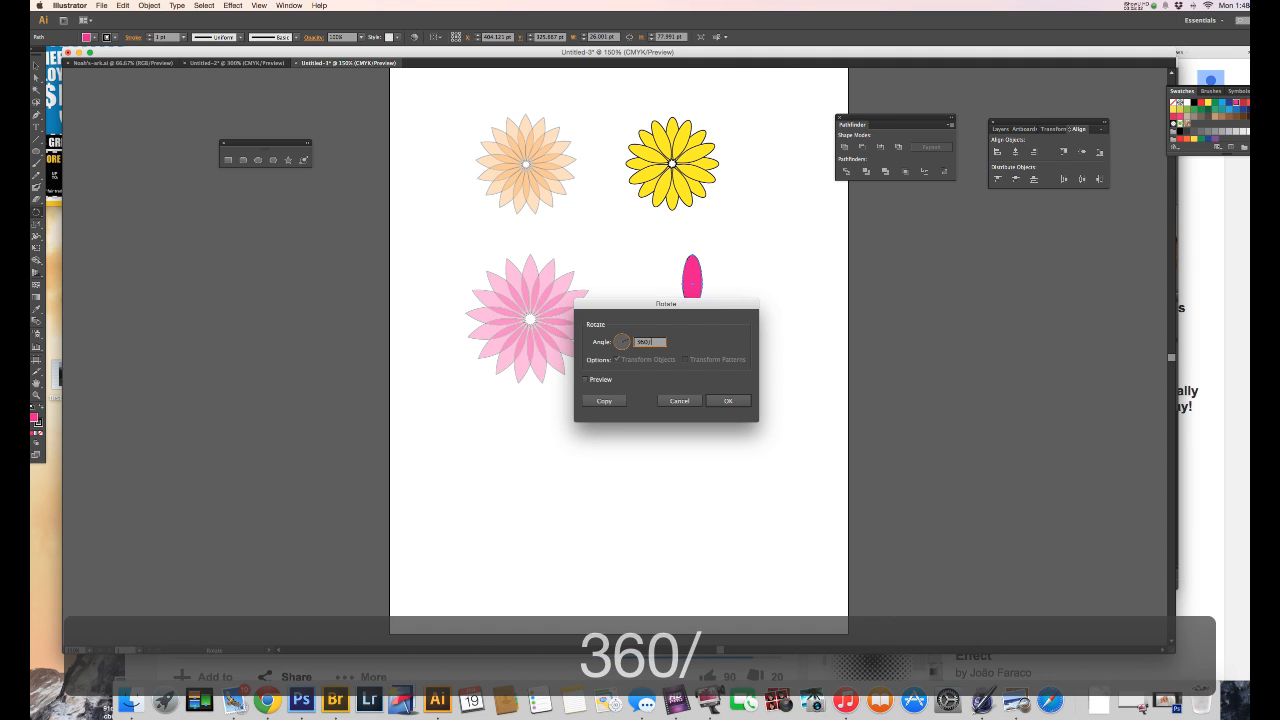
type("8")
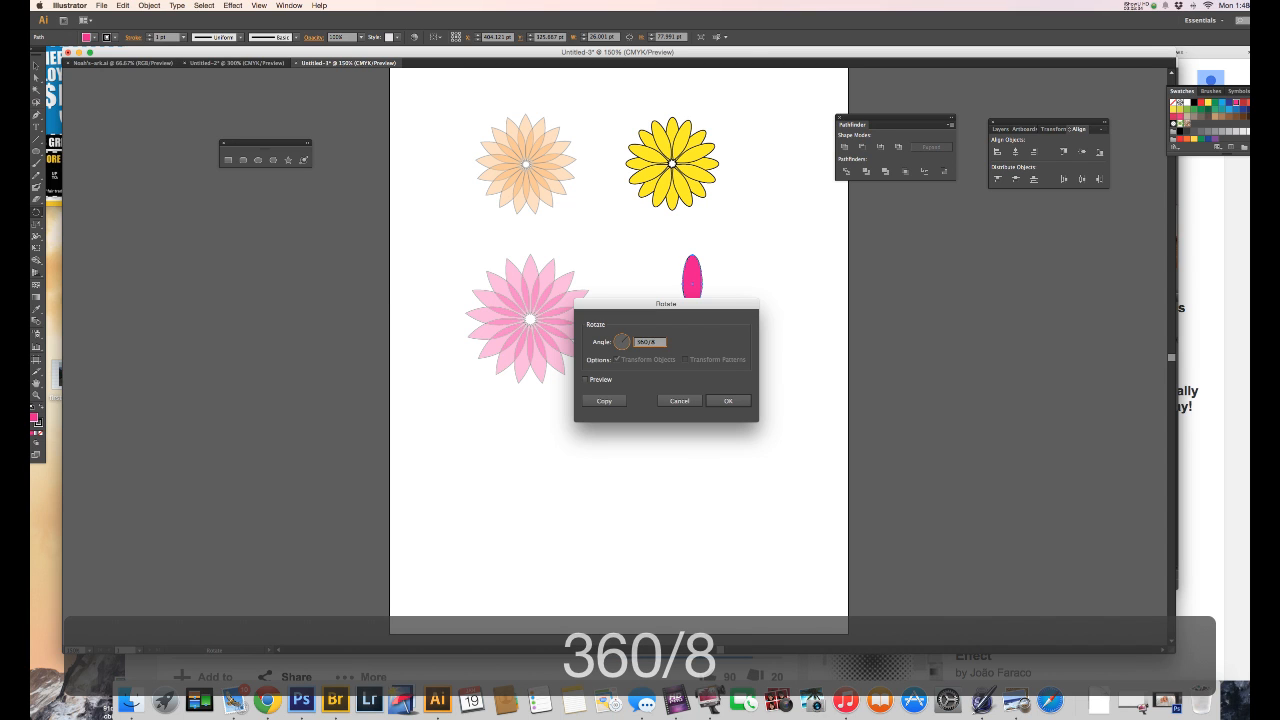
left_click(610, 400)
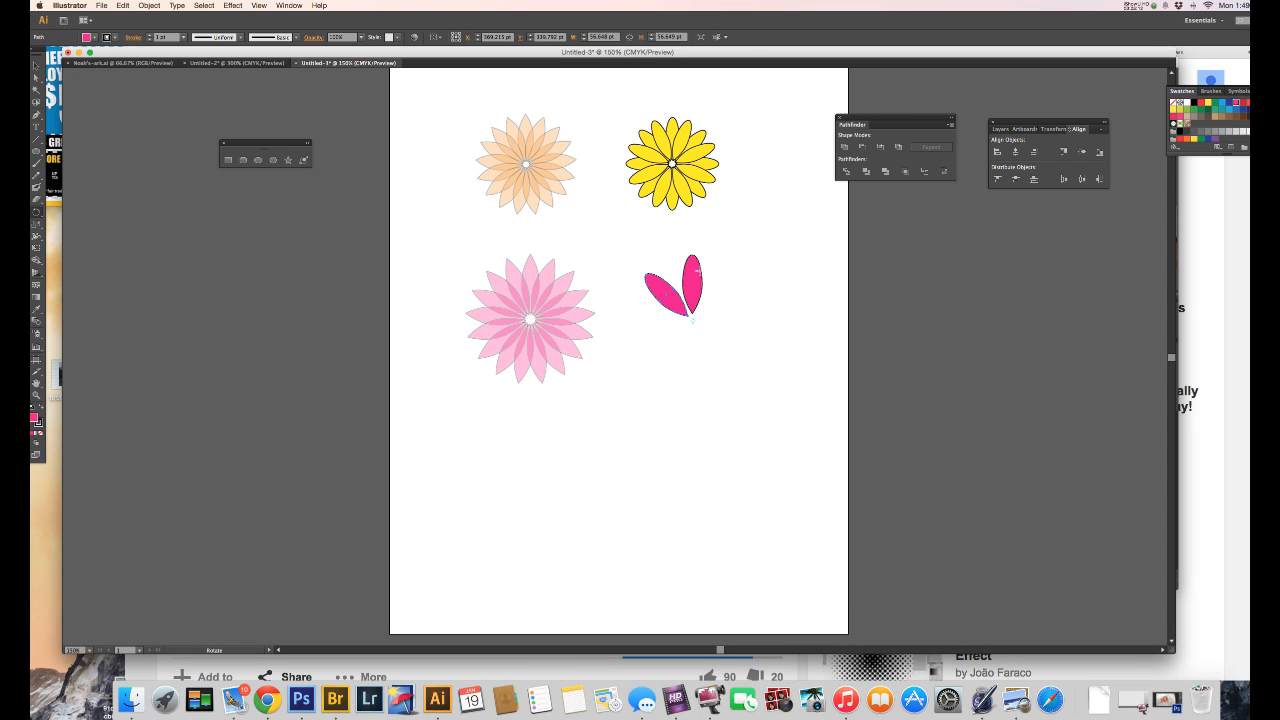
Step: Repeat the rotated copy around the centre until the dark pink petals form a complete eight-petal flower
key("super+d")
key("super+d")
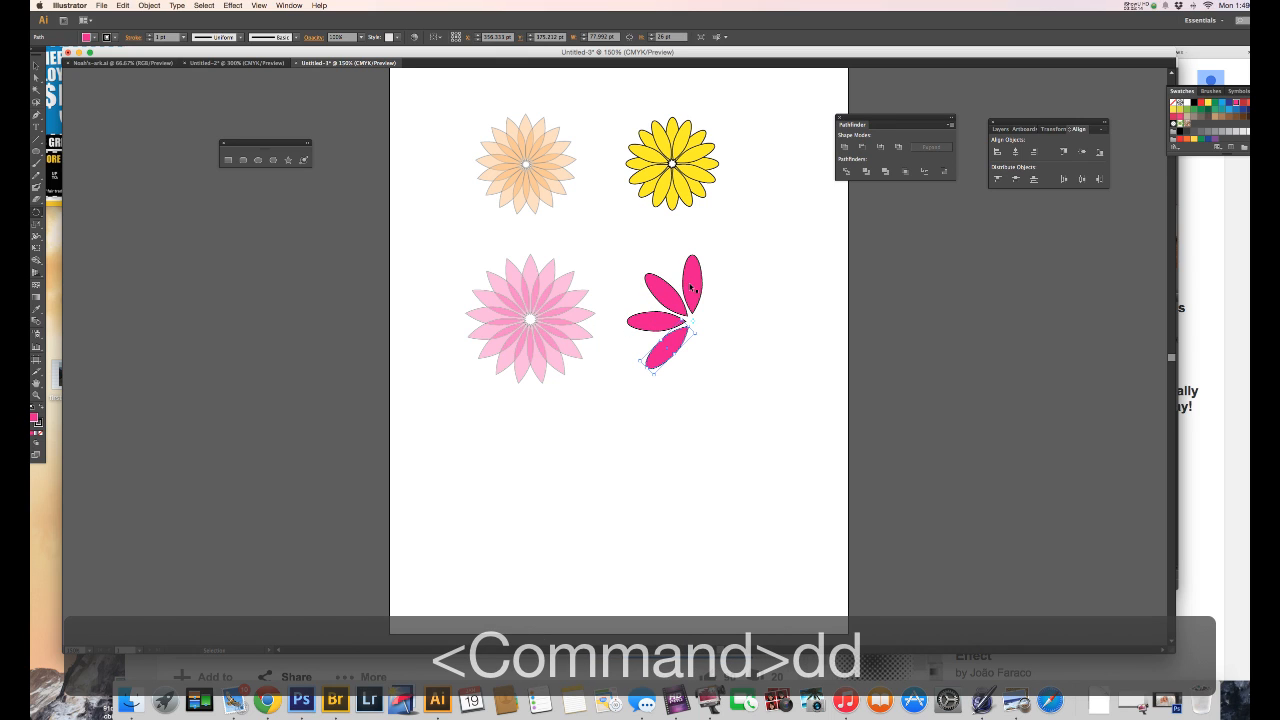
key("super+d")
key("super+d")
key("super+d")
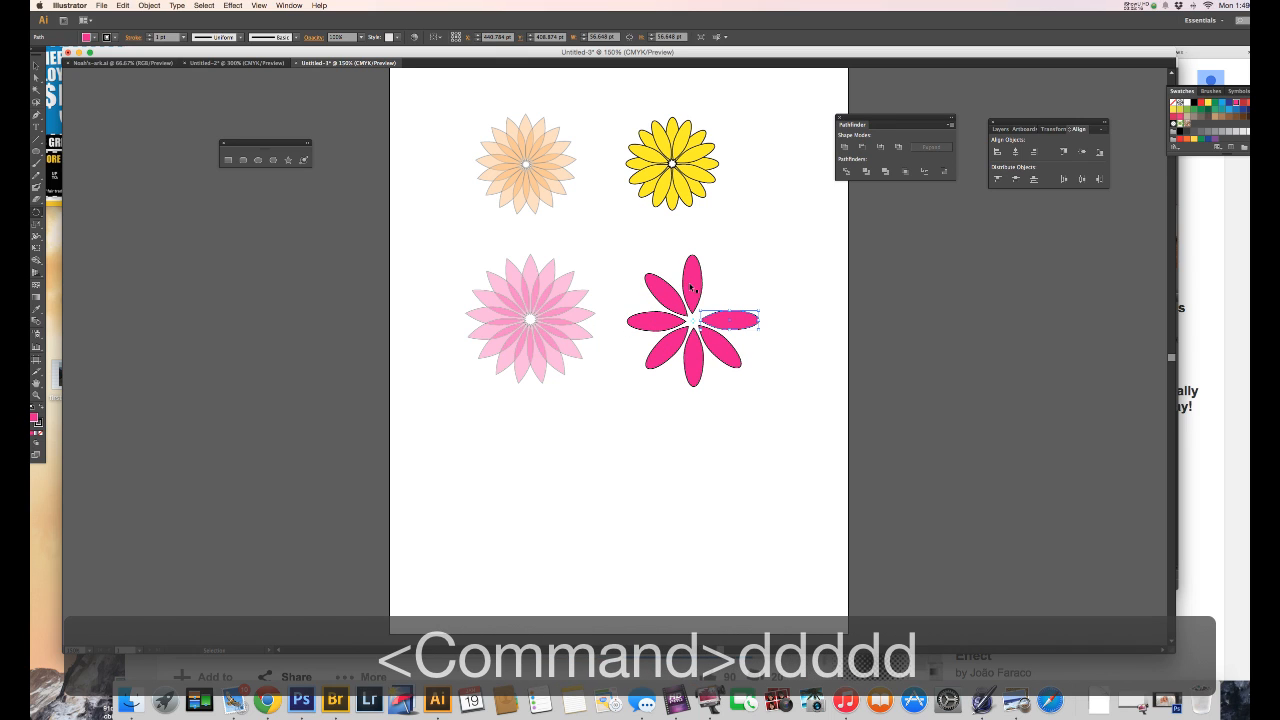
key("super+d")
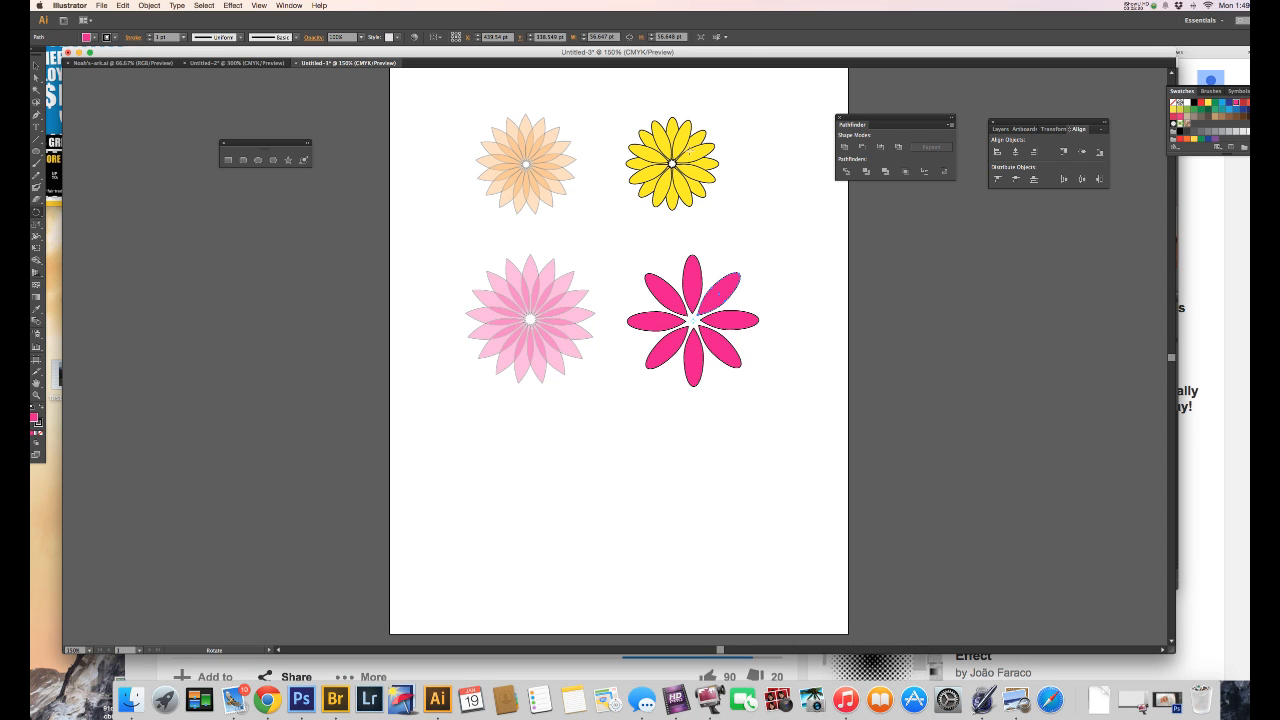
Step: Copy the whole eight-petal flower, paste it in place, and rotate the copy so its petals fill the gaps between the originals
key("v")
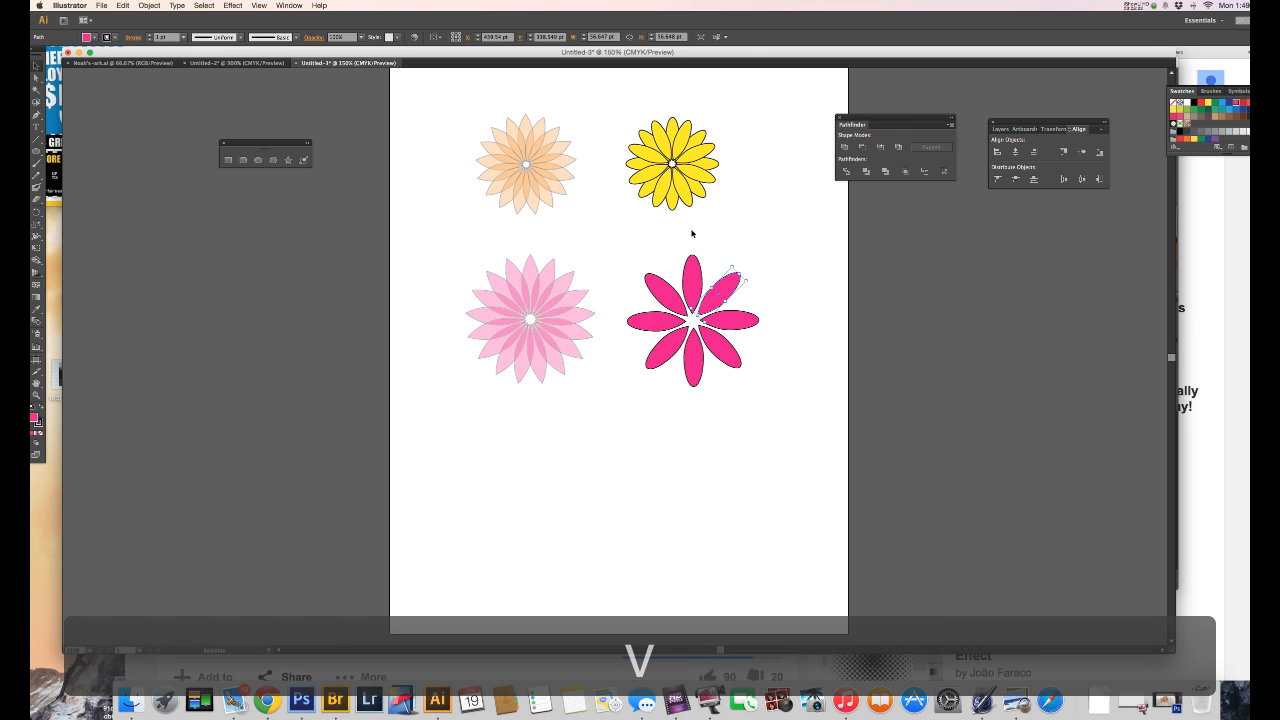
left_click_drag(612, 250, 771, 406)
left_click(743, 378, "super")
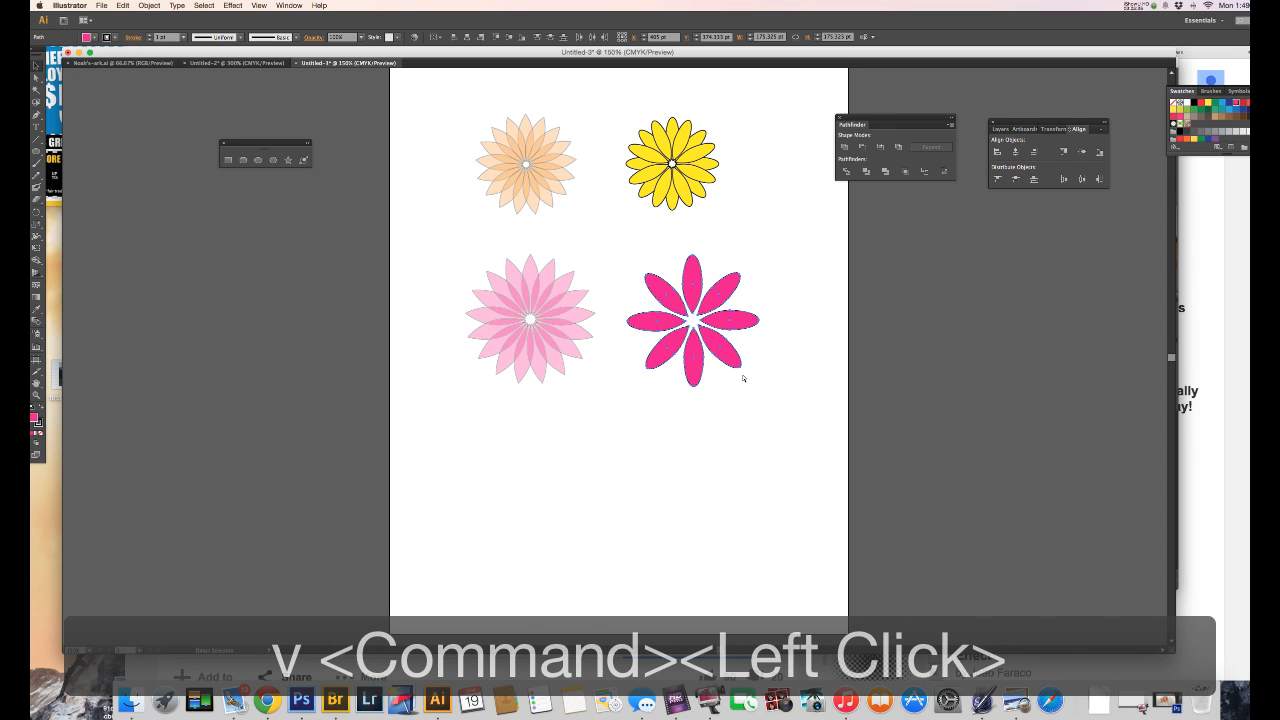
key("super+c")
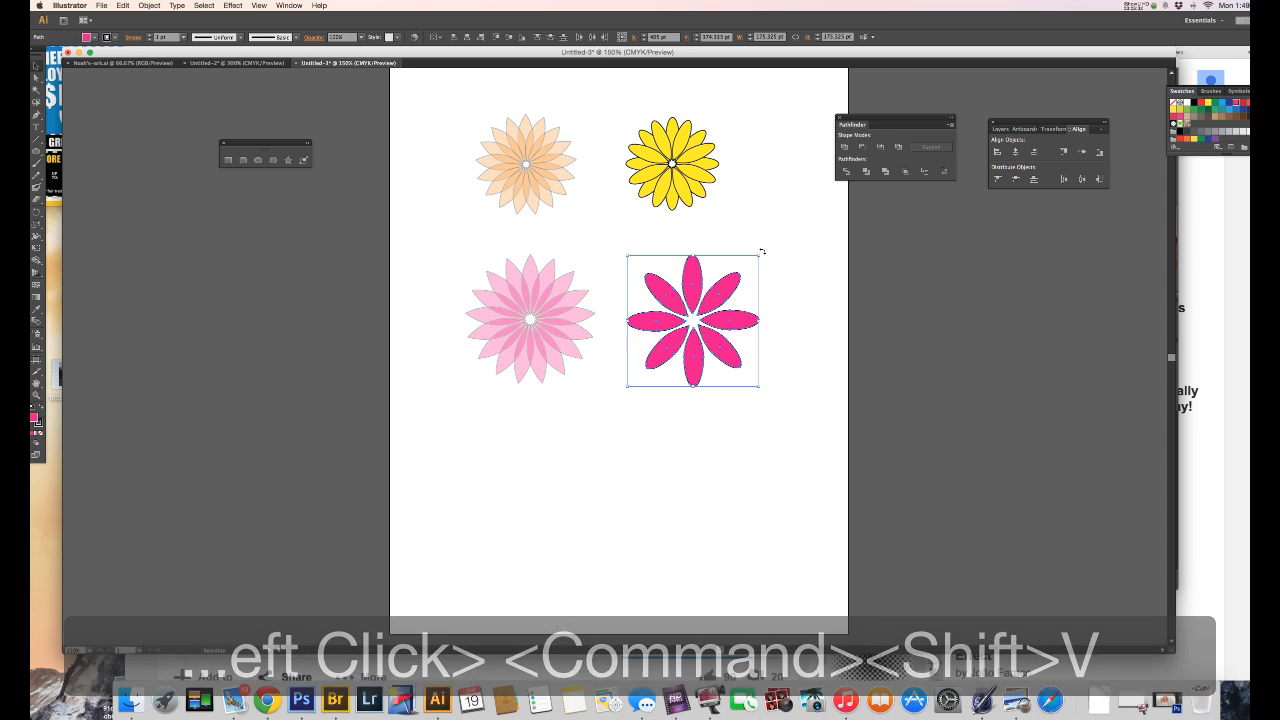
left_click_drag(760, 251, 727, 236)
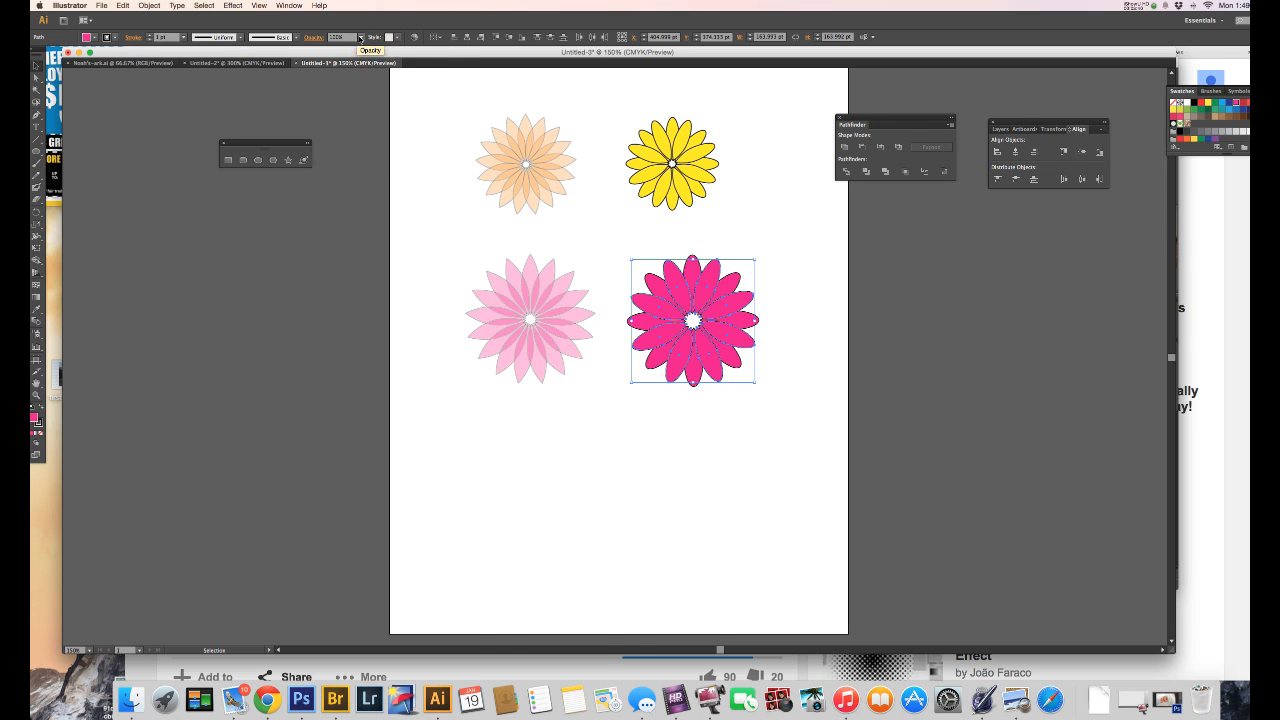
Step: Lower the opacity of the rotated petal set so it looks lighter than the original petals, and deselect it
left_click(360, 37)
left_click(375, 124)
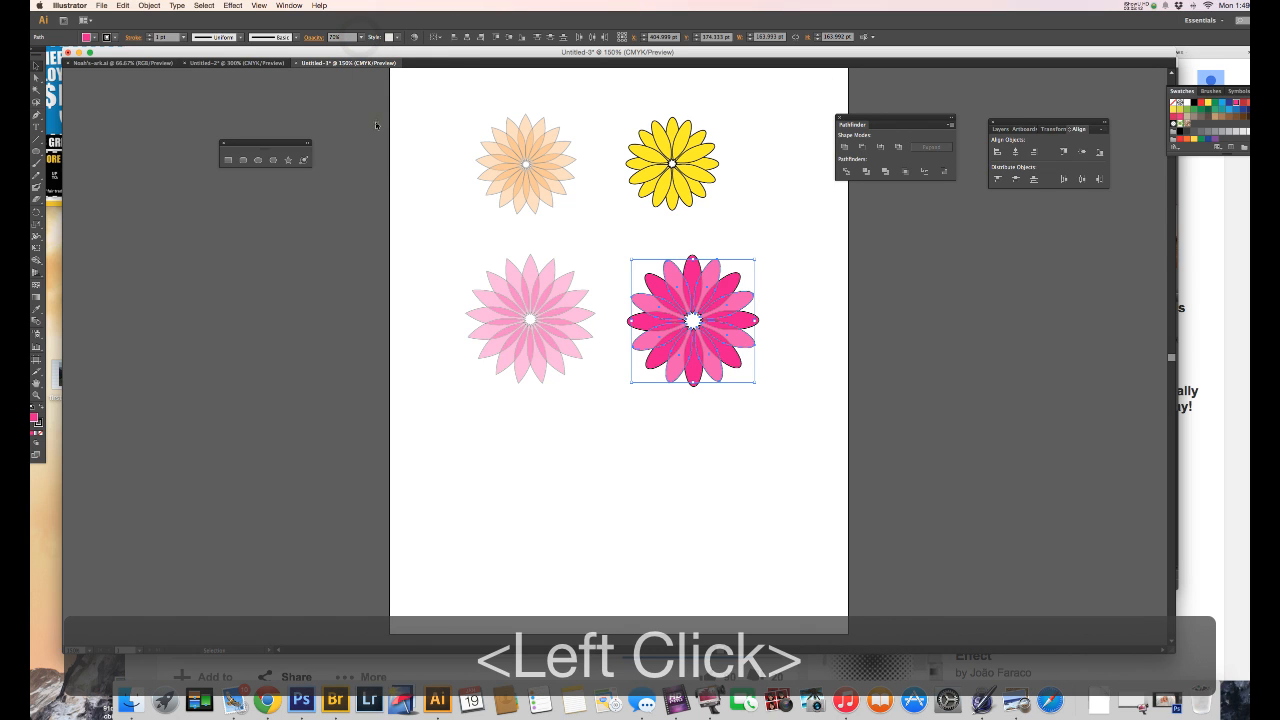
left_click(451, 200)
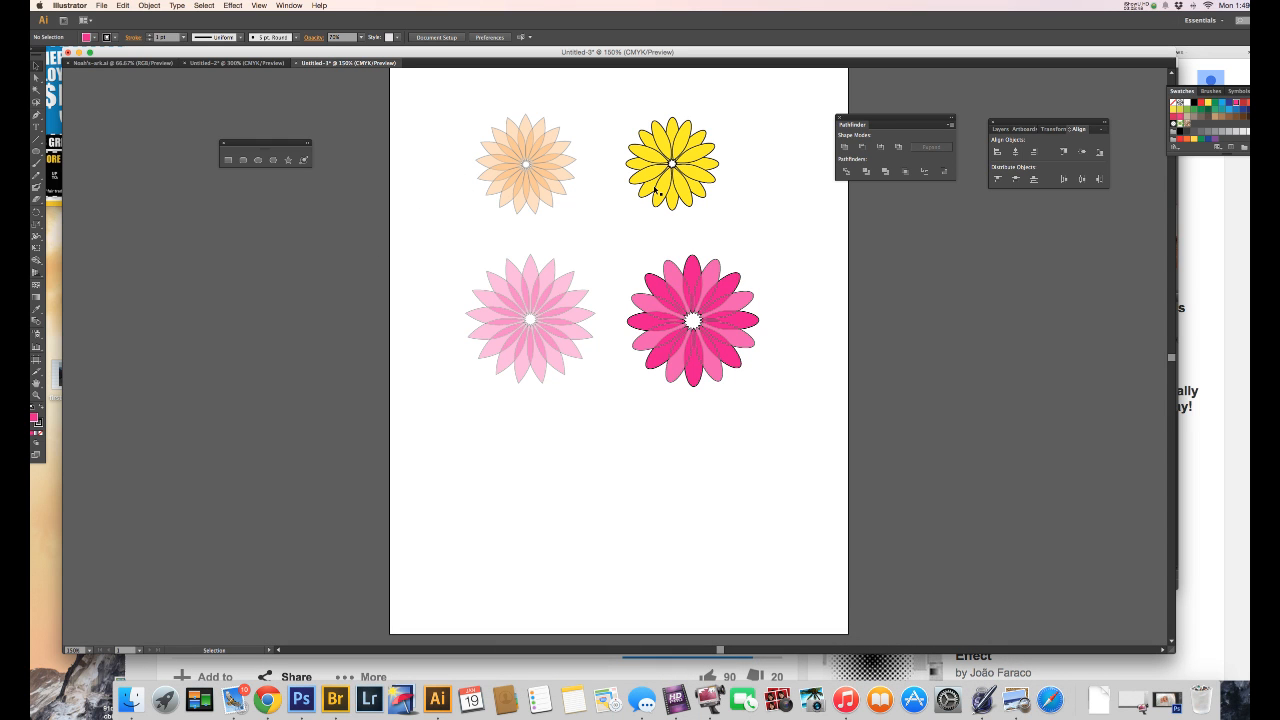
left_click(676, 699)
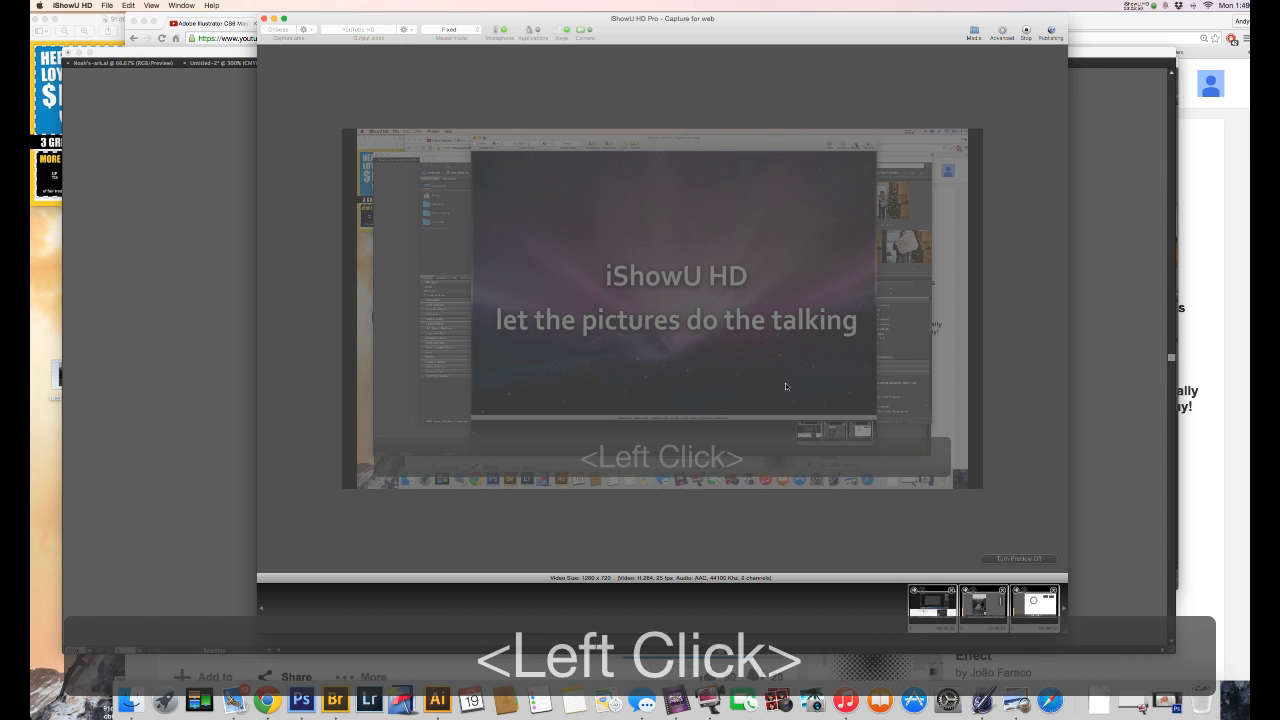